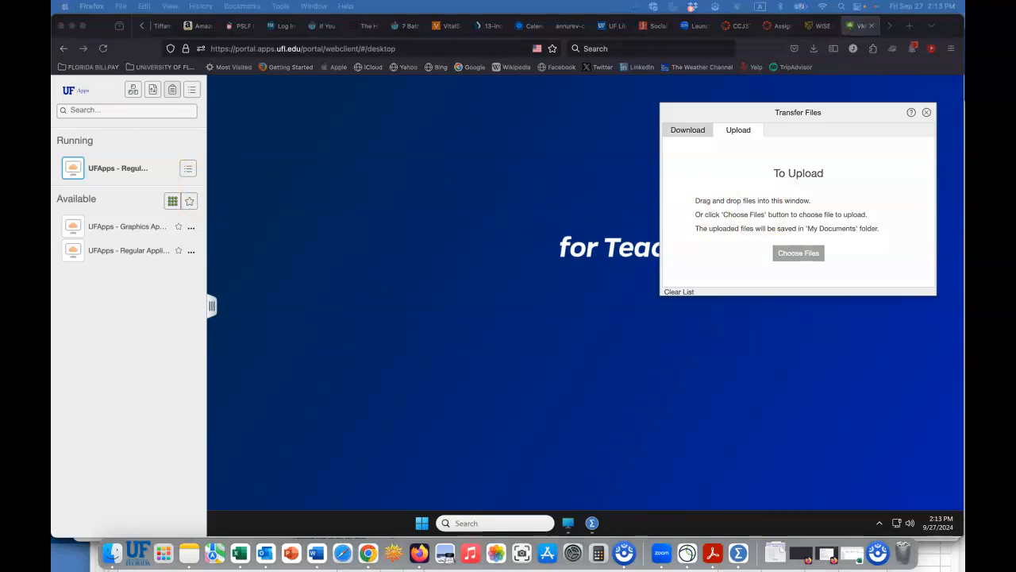
Step: Upload STATES_&_RATES_DATA.sav to the remote desktop through the file transfer window and collapse the apps sidebar
left_click_drag(601, 68, 741, 188)
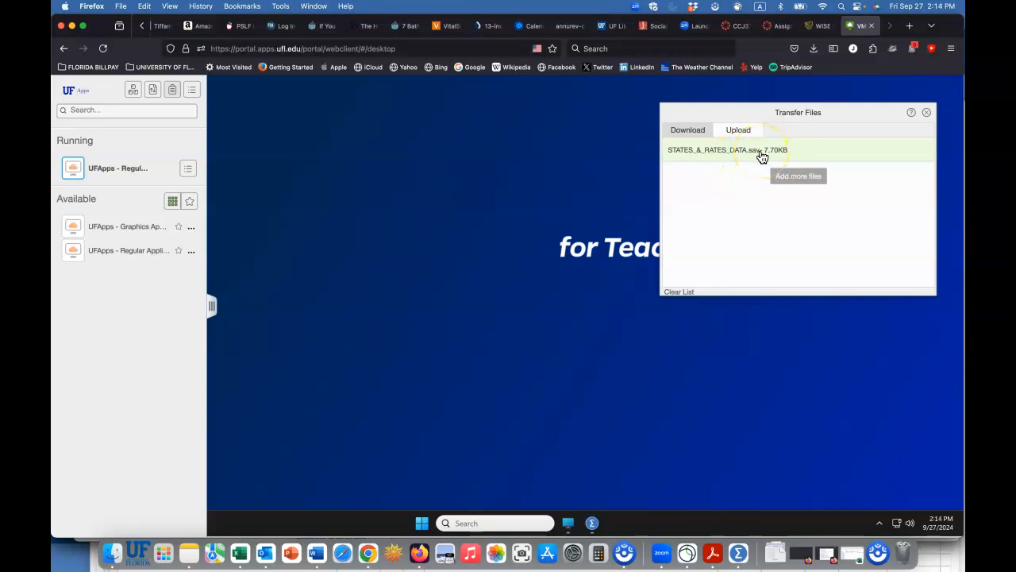
left_click(212, 310)
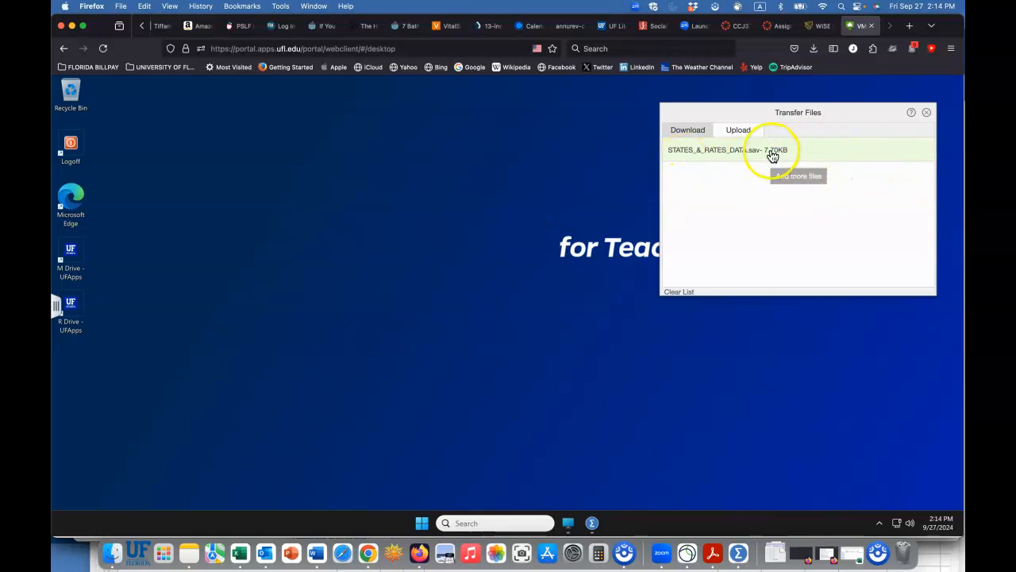
left_click(688, 132)
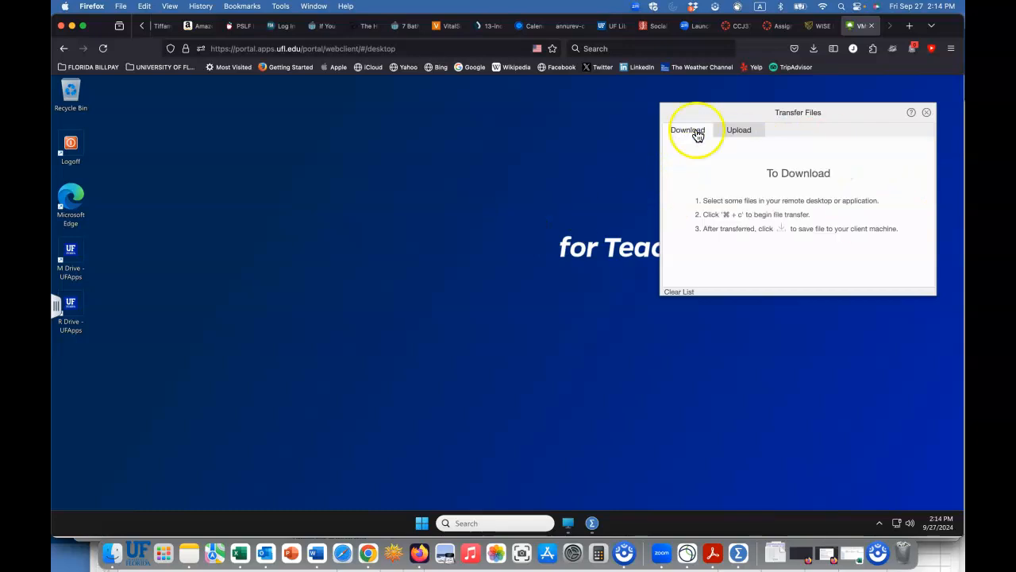
left_click(739, 131)
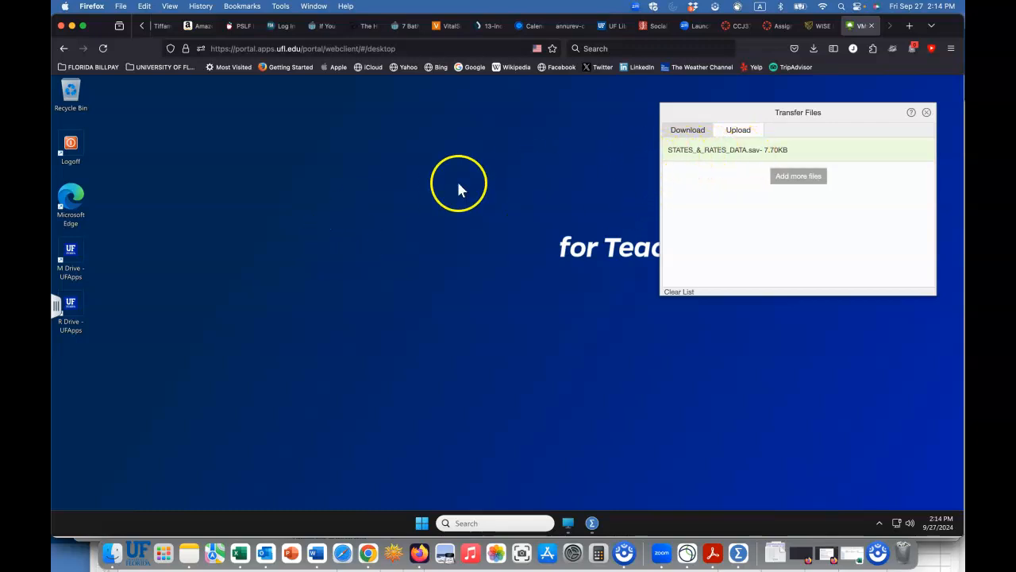
Step: Check the M-drive's Documents folder on the remote desktop for the uploaded STATES_&_RATES_DATA files
double_click(73, 253)
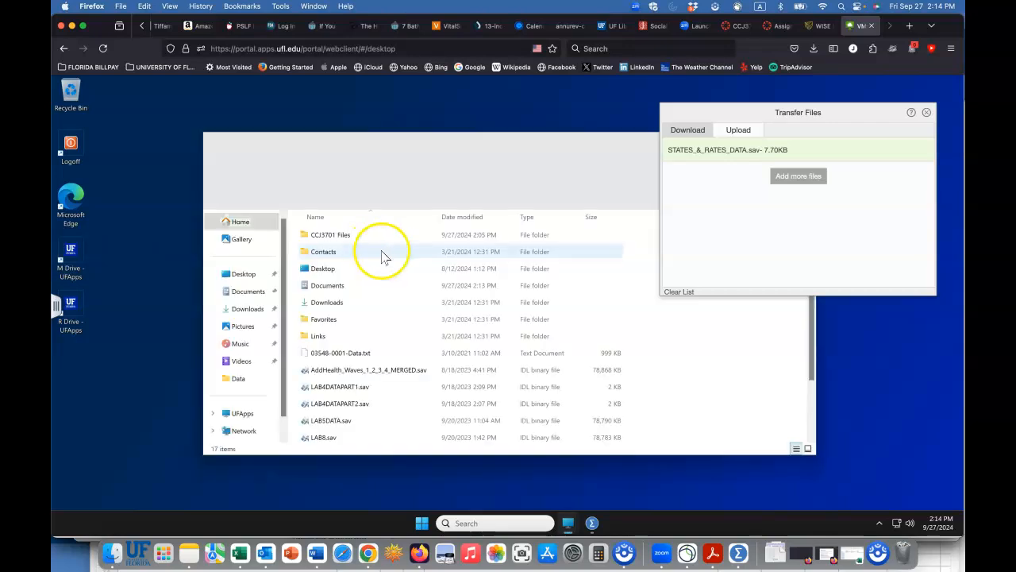
left_click(324, 288)
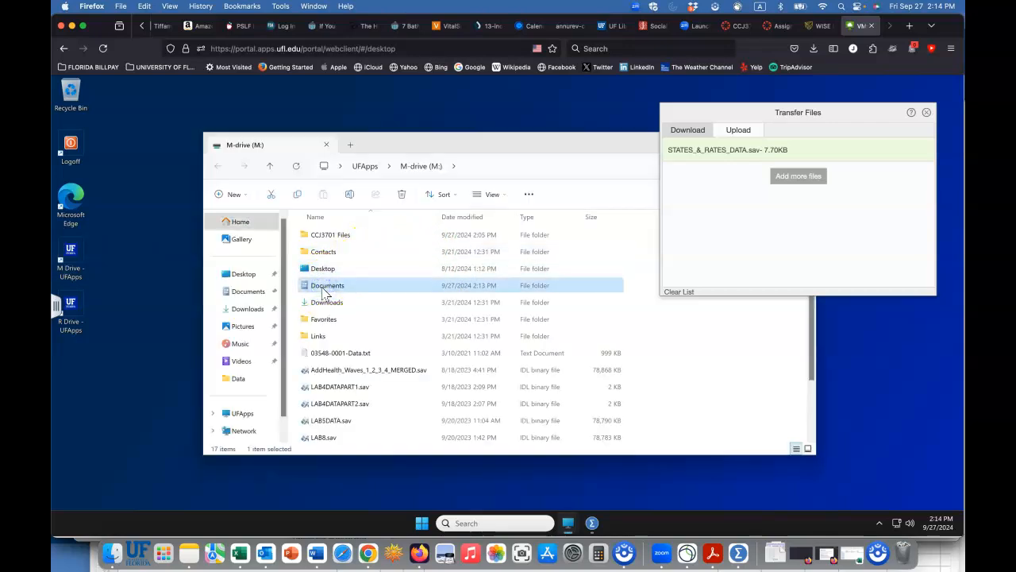
double_click(323, 287)
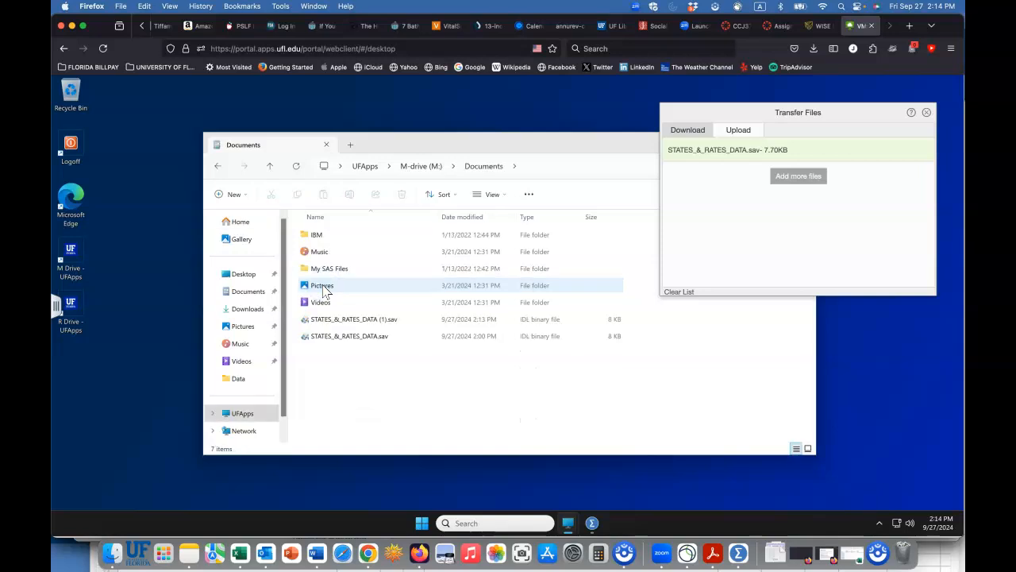
left_click(365, 339)
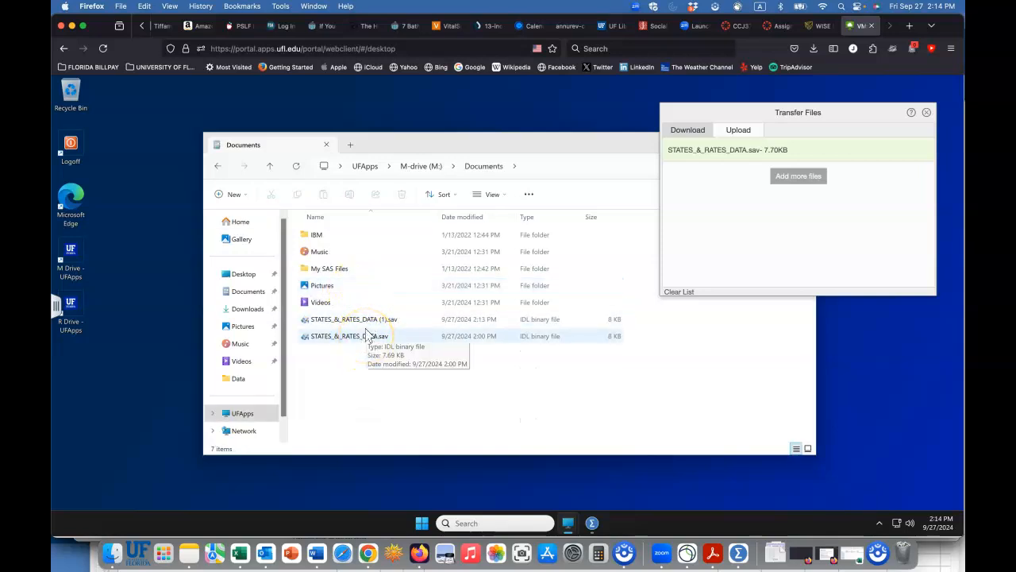
left_click(373, 320)
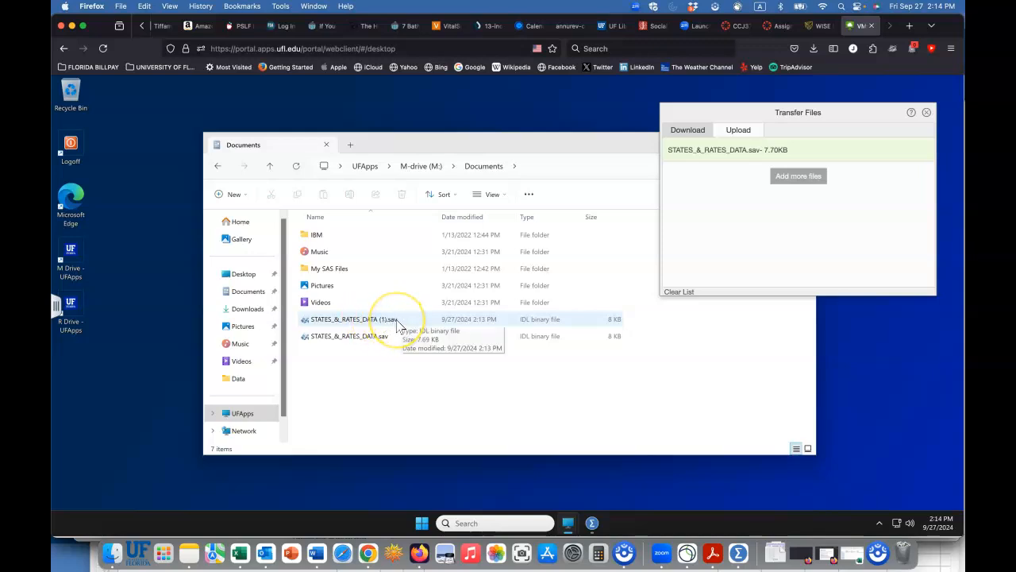
left_click(365, 340)
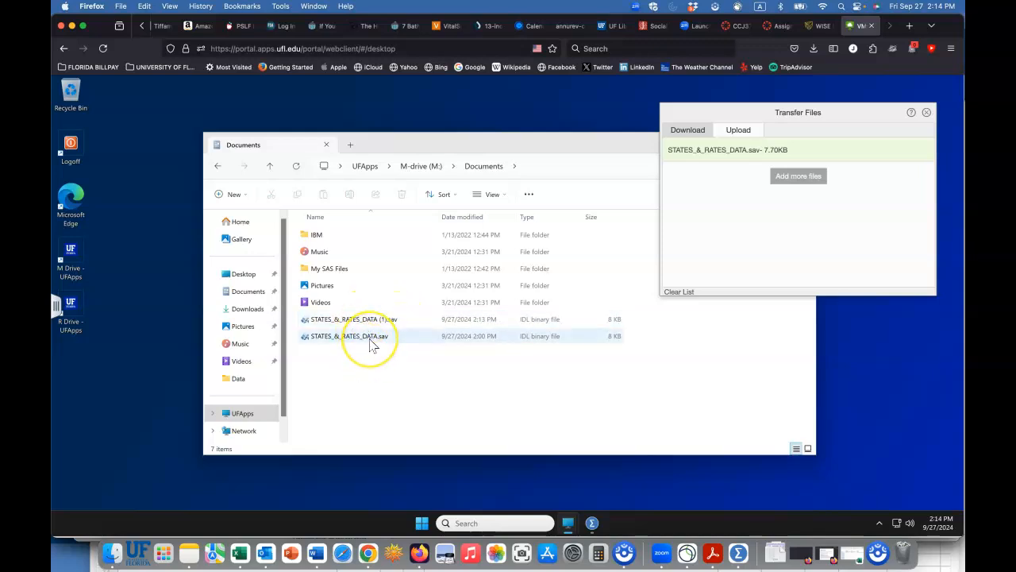
left_click(359, 338)
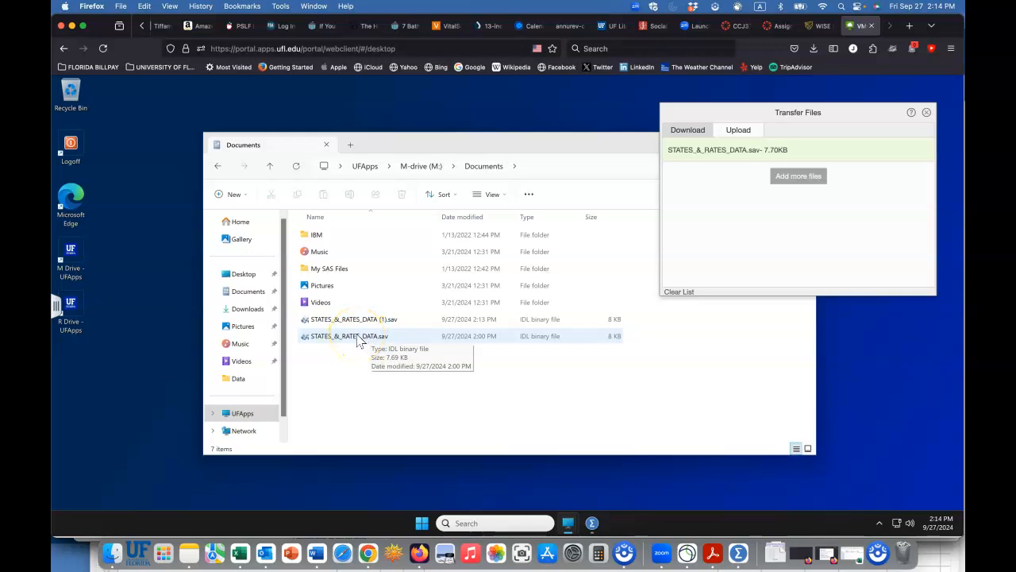
Step: Close the file transfer window and switch to the SPSS Statistics data editor
left_click(496, 525)
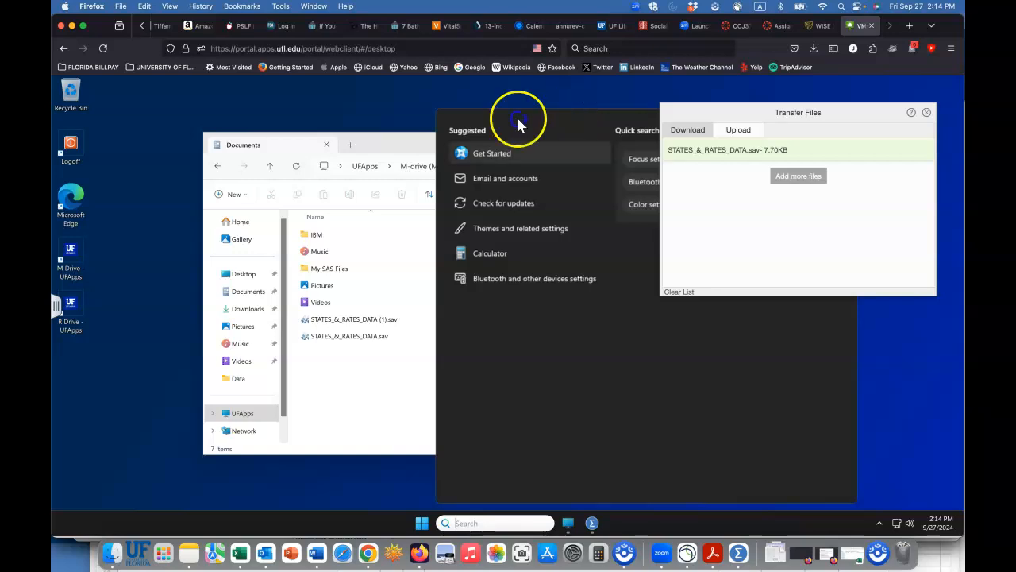
left_click(926, 112)
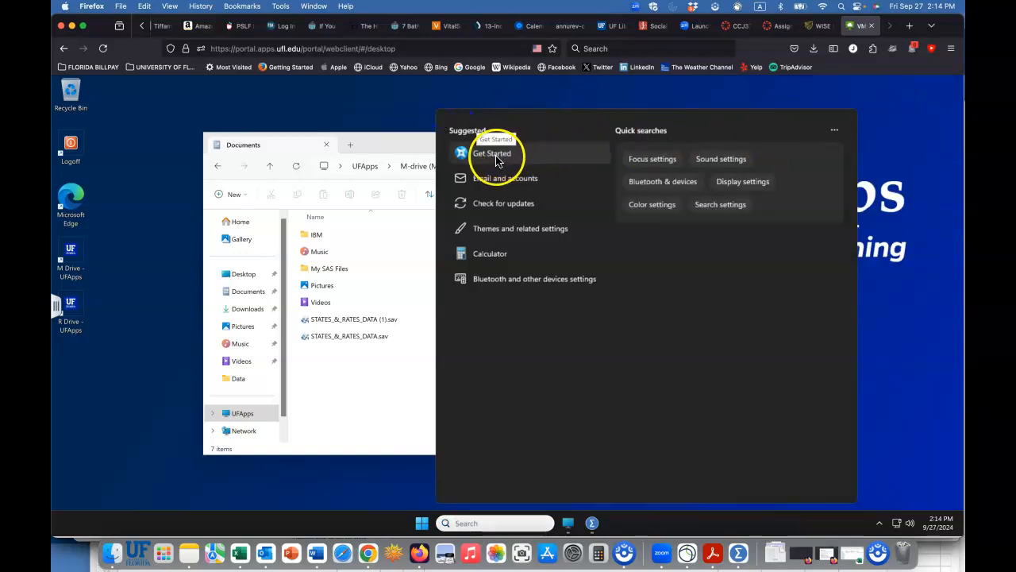
left_click(599, 528)
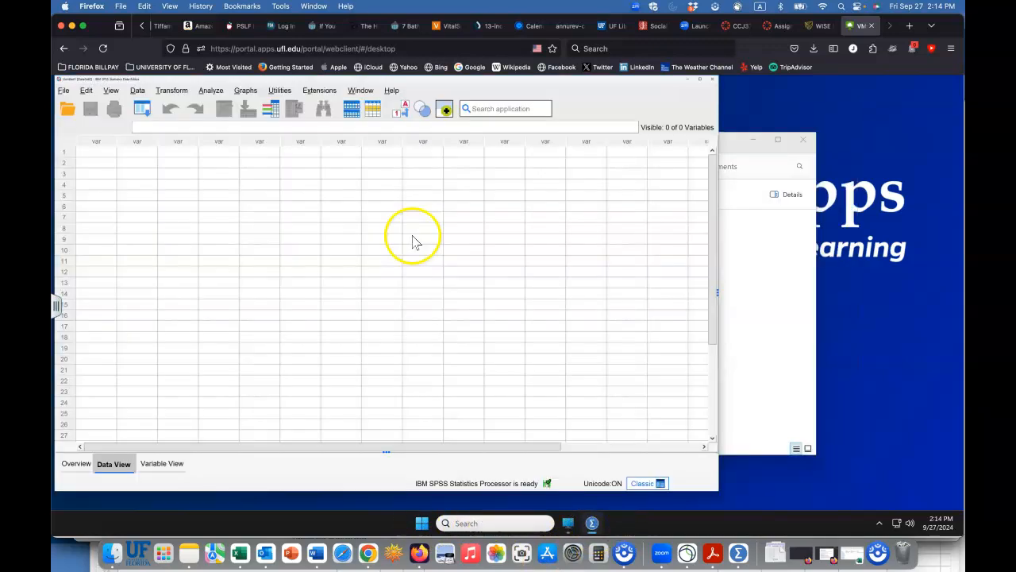
Step: Start opening an SPSS data file and look through the M-drive's files for the uploaded dataset
left_click(65, 92)
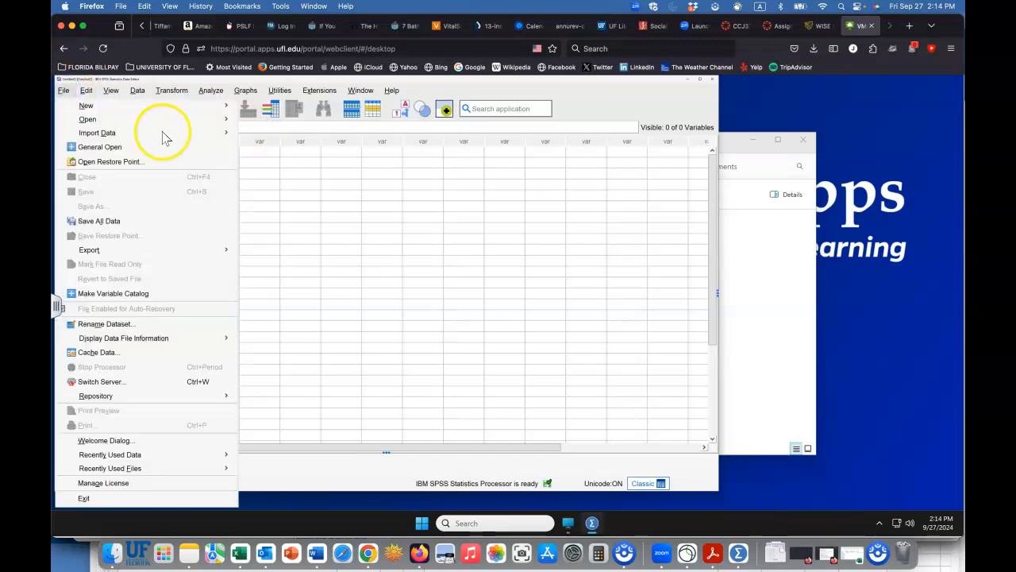
mouse_move(168, 123)
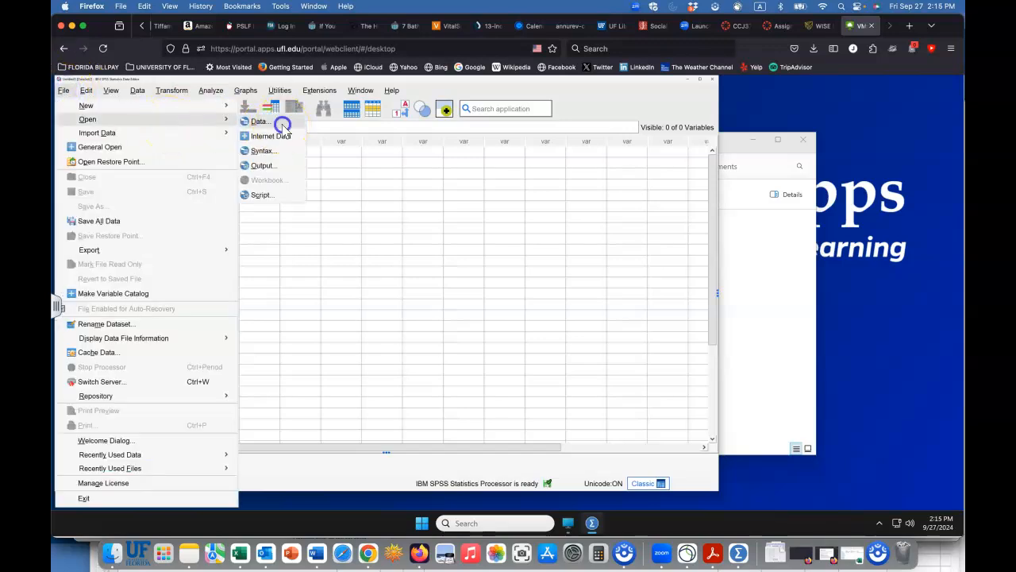
left_click(282, 125)
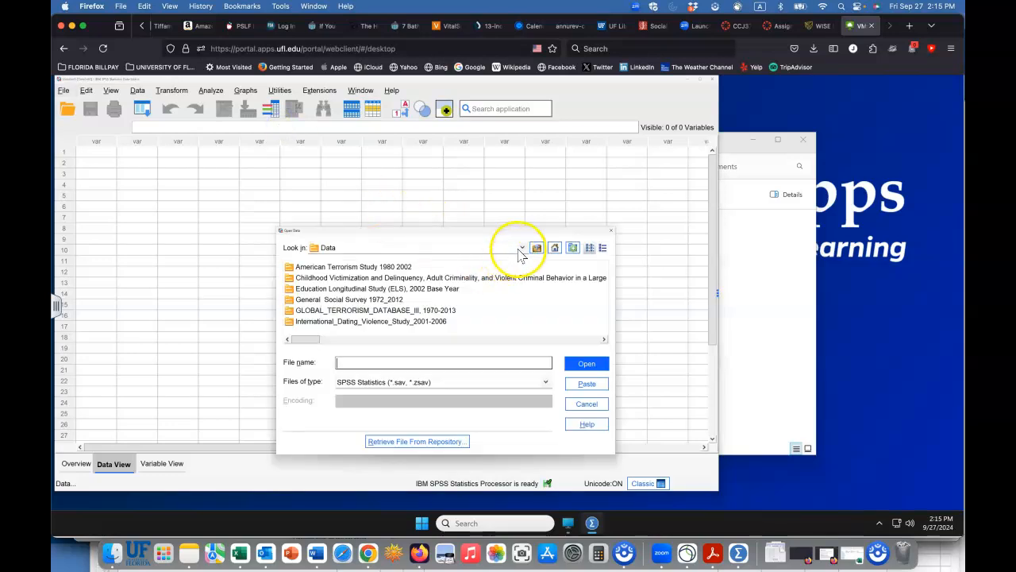
left_click(522, 247)
scroll(488, 314, "up", 2)
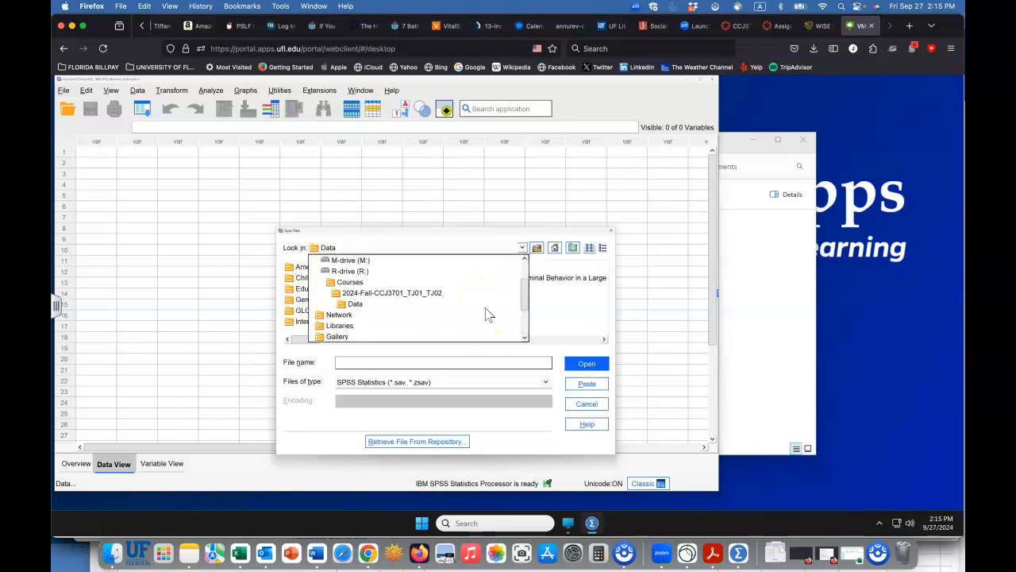
left_click(355, 264)
left_click(565, 339)
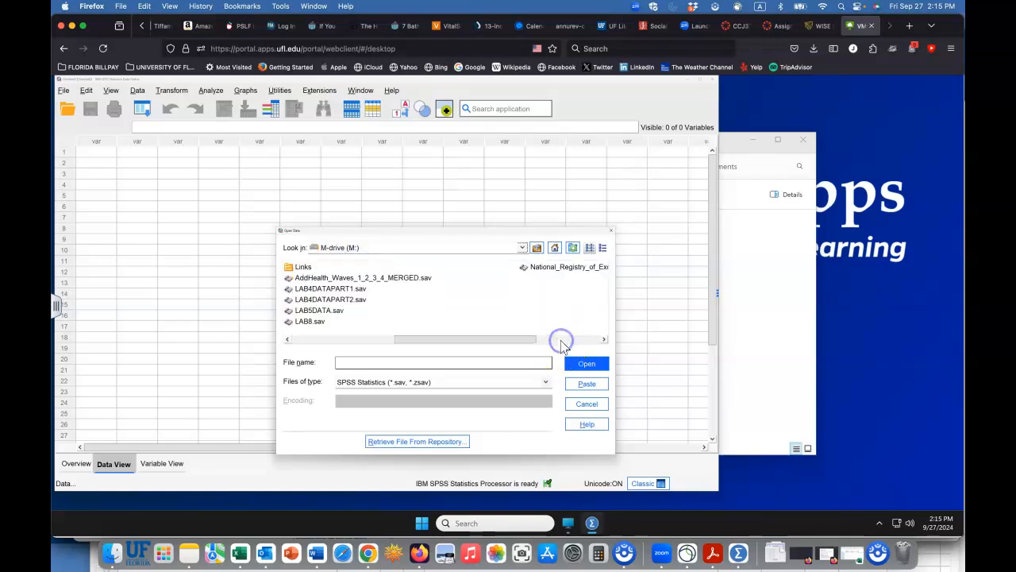
left_click(561, 339)
left_click_drag(561, 342, 630, 333)
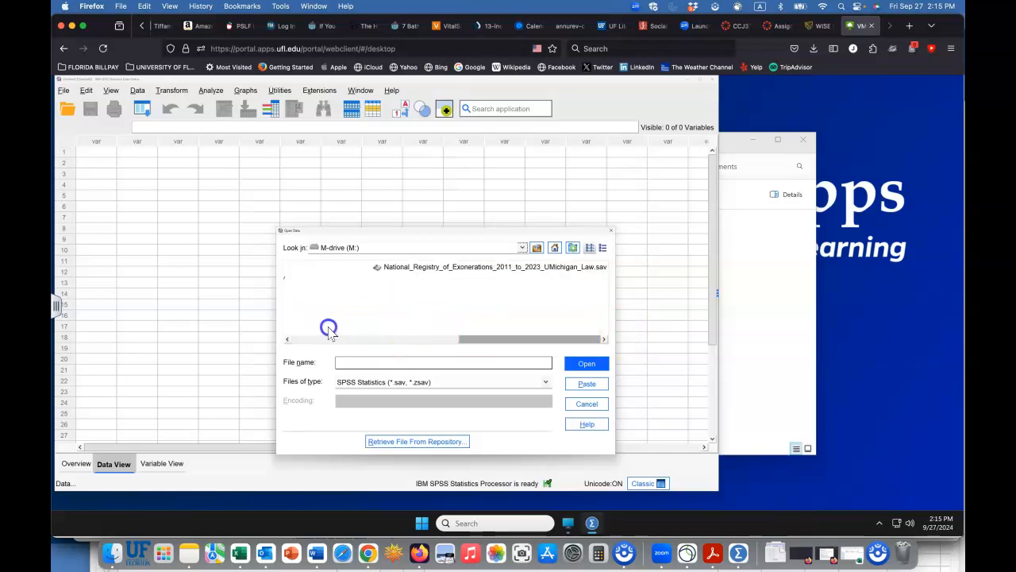
Step: Open STATES_&_RATES_DATA.sav from the Documents folder
left_click(364, 245)
scroll(369, 279, "up", 3)
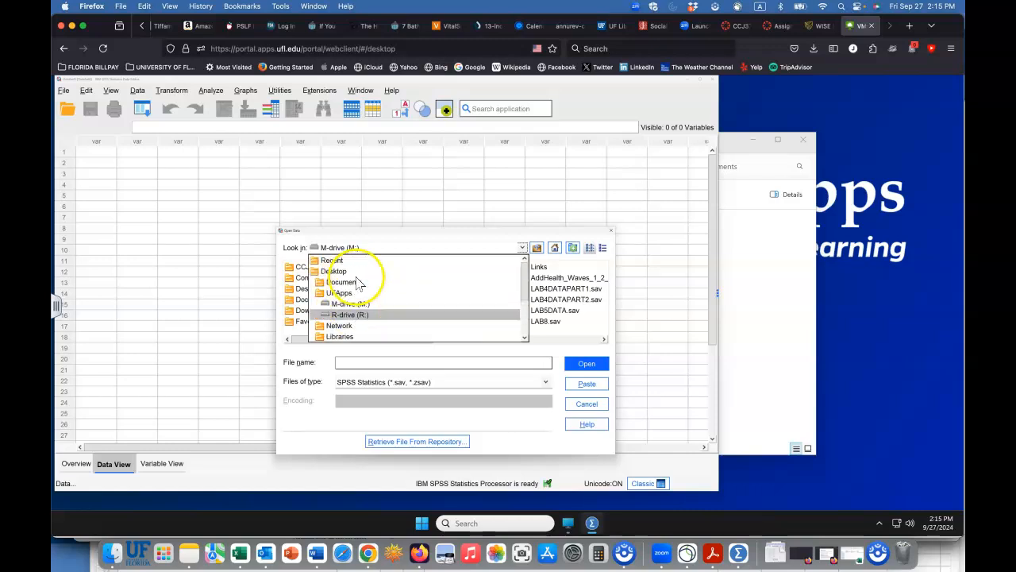
left_click(353, 283)
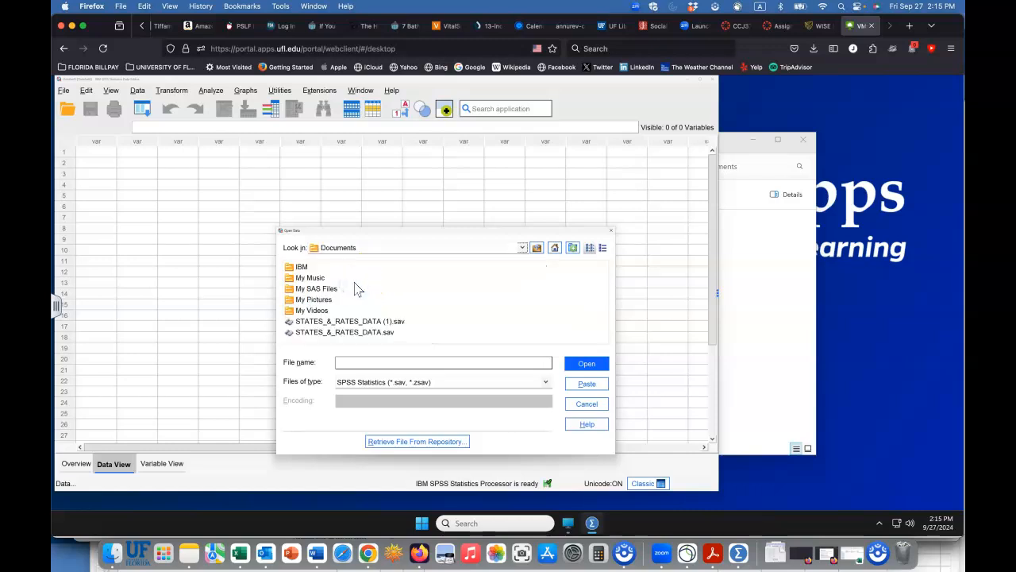
left_click(374, 245)
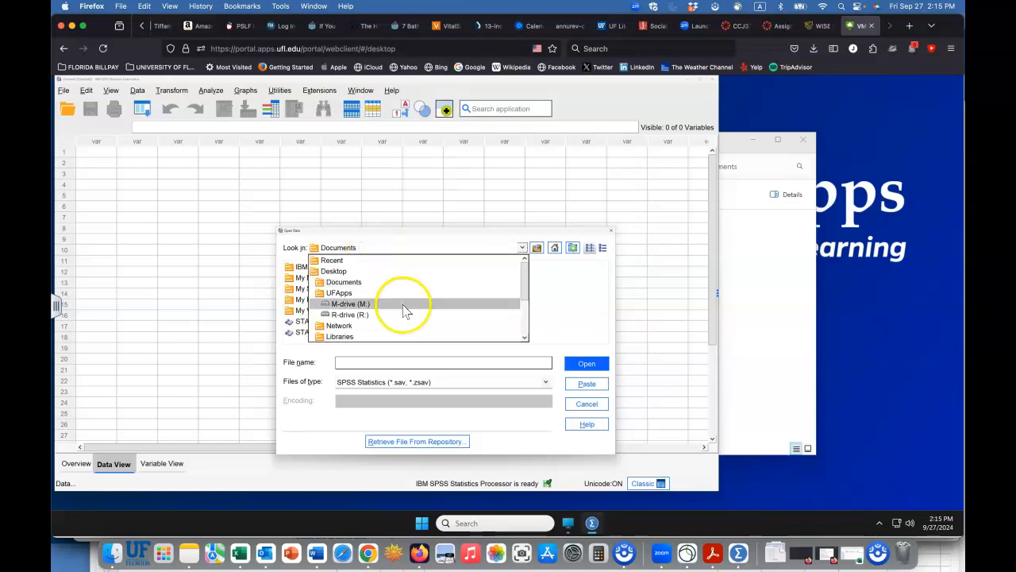
left_click(349, 281)
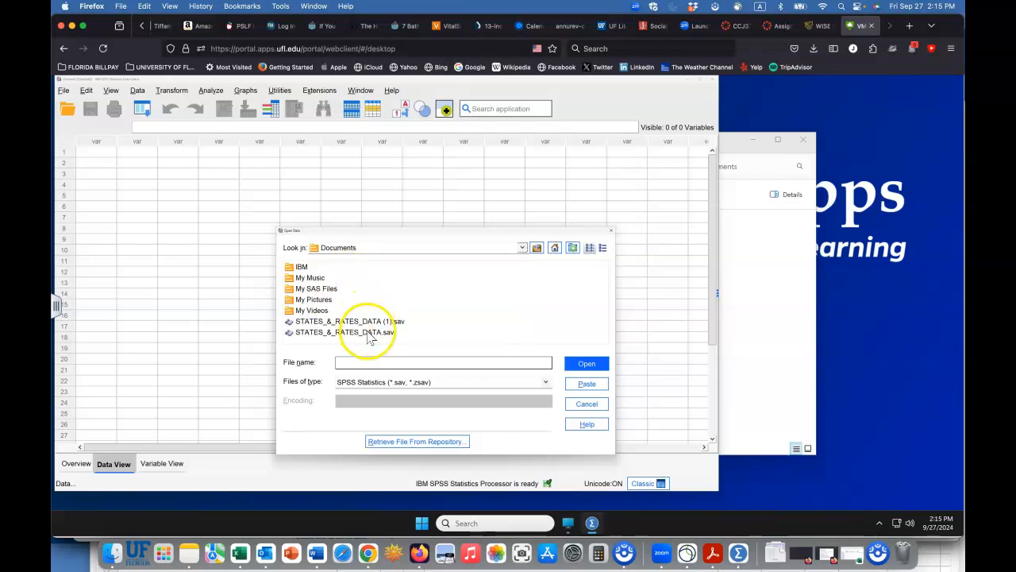
left_click(367, 334)
left_click(585, 363)
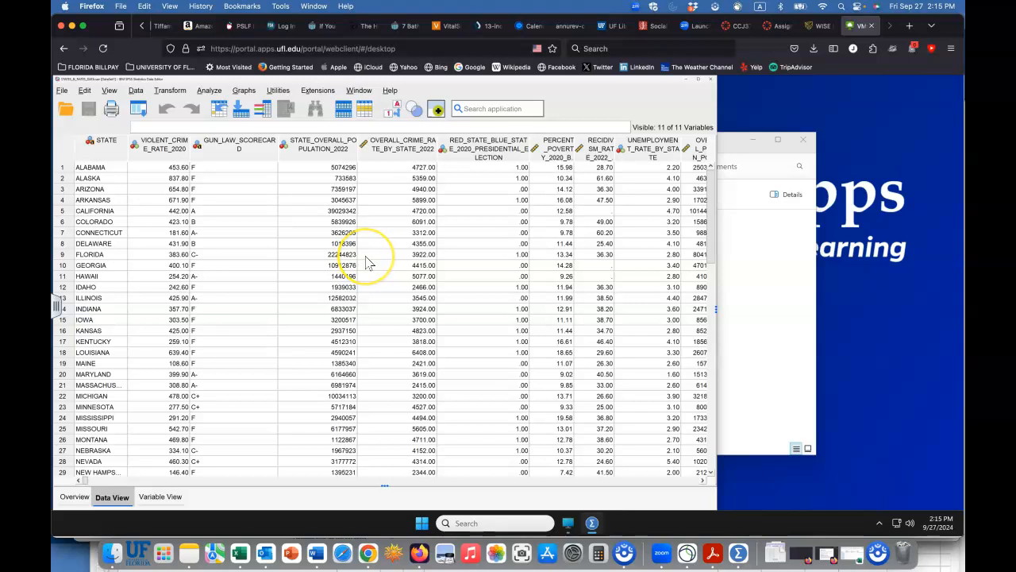
Step: Examine the M-drive's folders and files as a Save As location for the dataset, and leave without saving
left_click(61, 90)
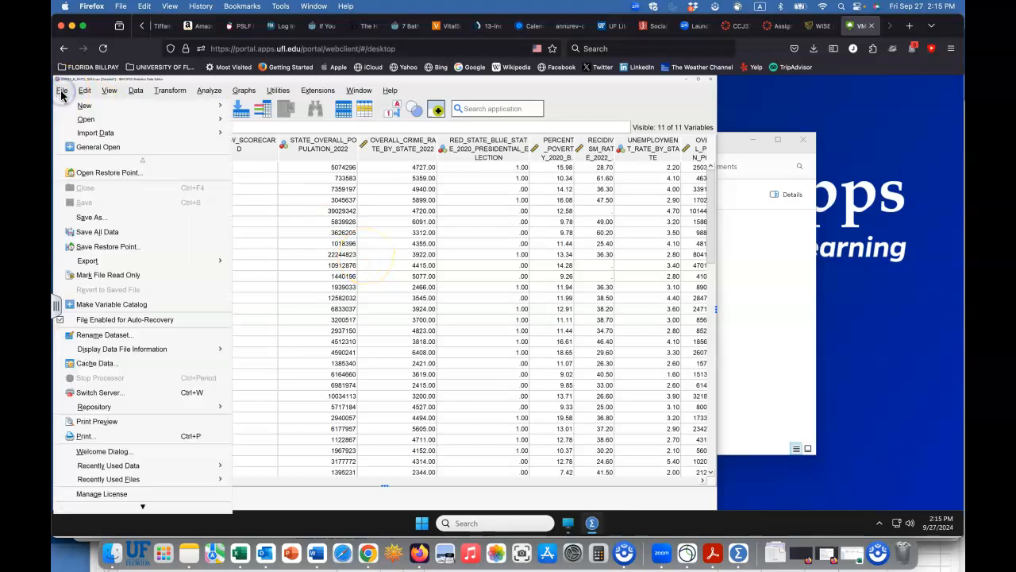
left_click(169, 220)
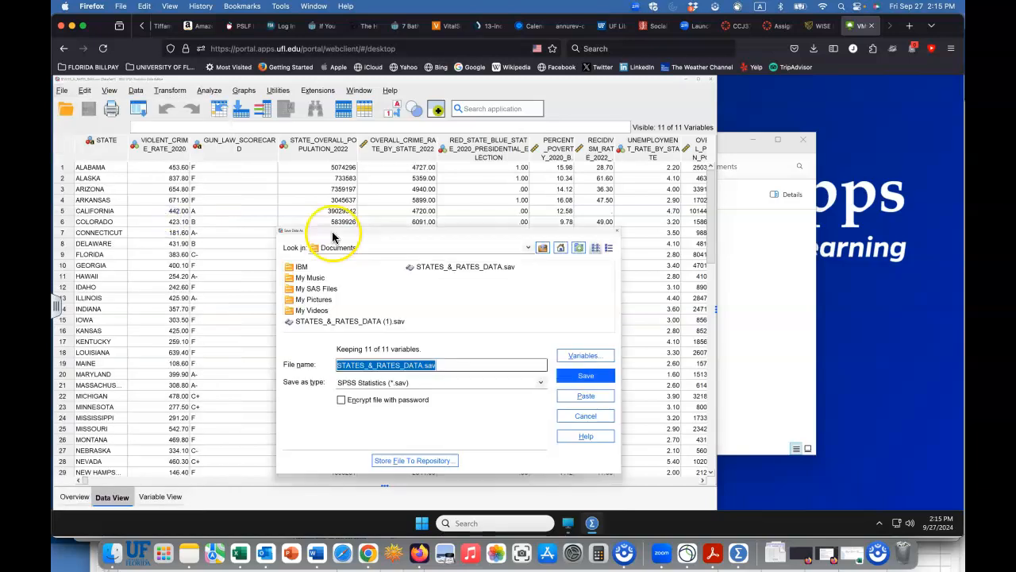
left_click(486, 248)
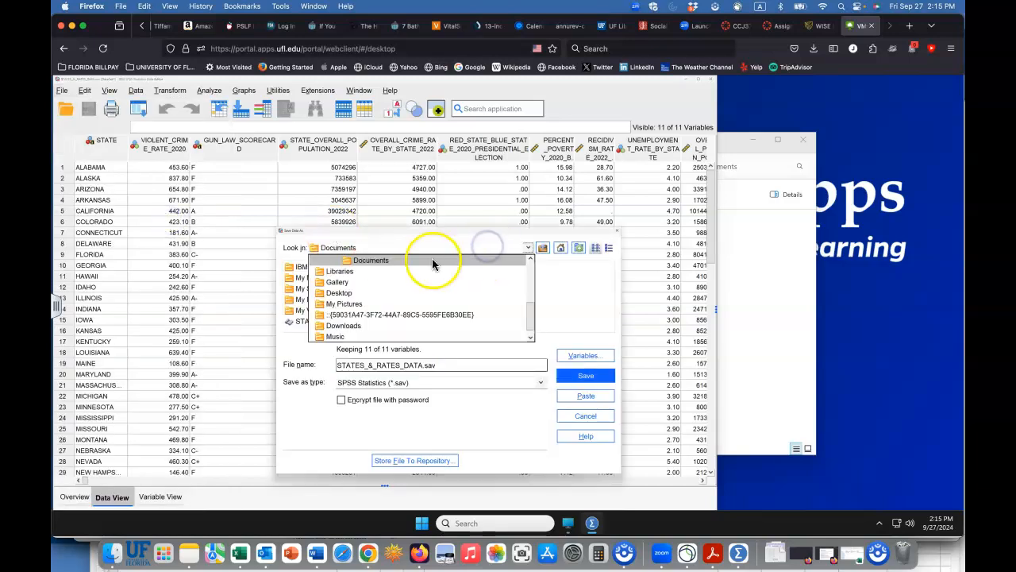
scroll(429, 288, "up", 3)
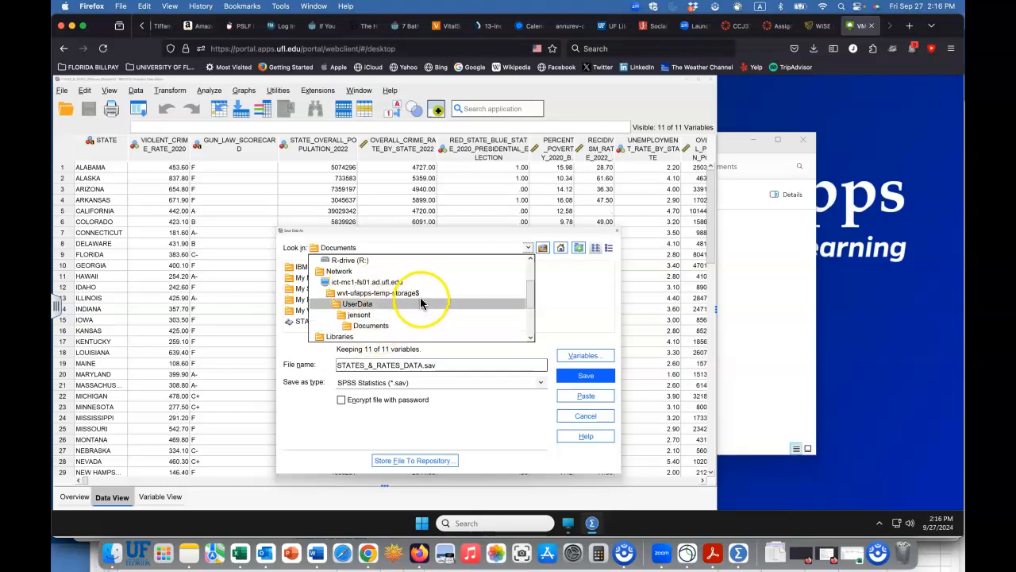
scroll(416, 302, "down", 3)
scroll(421, 303, "up", 5)
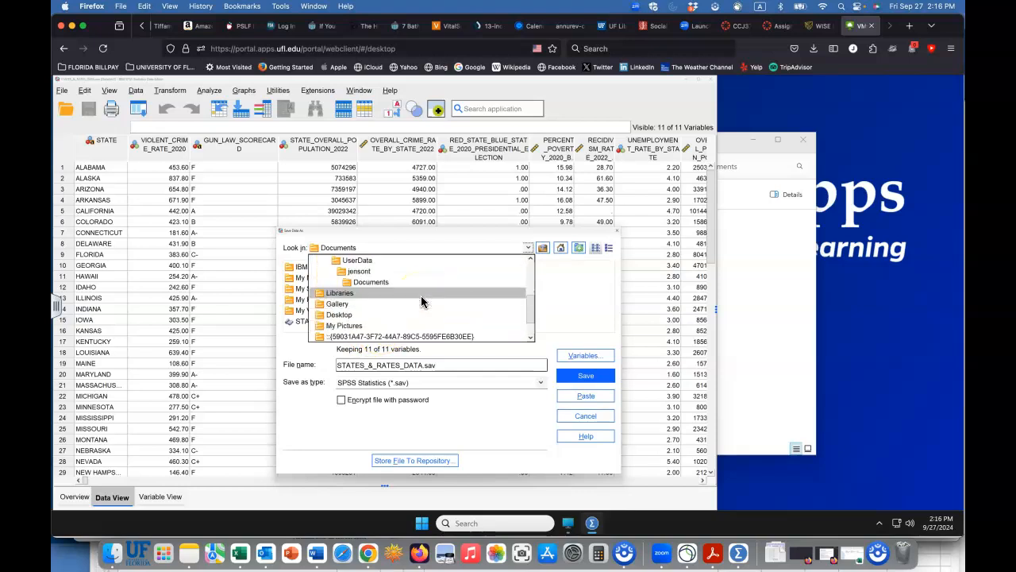
left_click(420, 302)
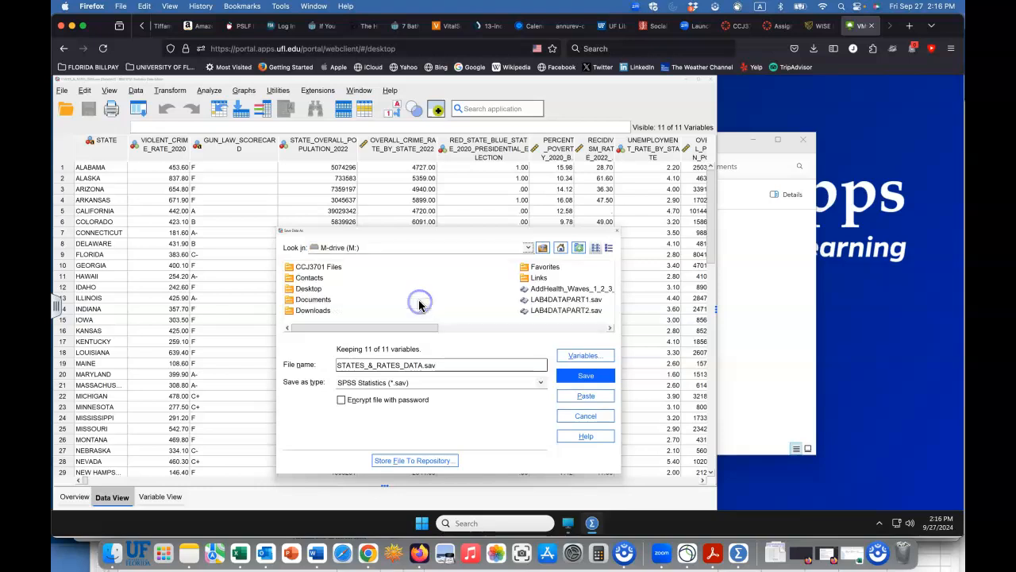
left_click(309, 288)
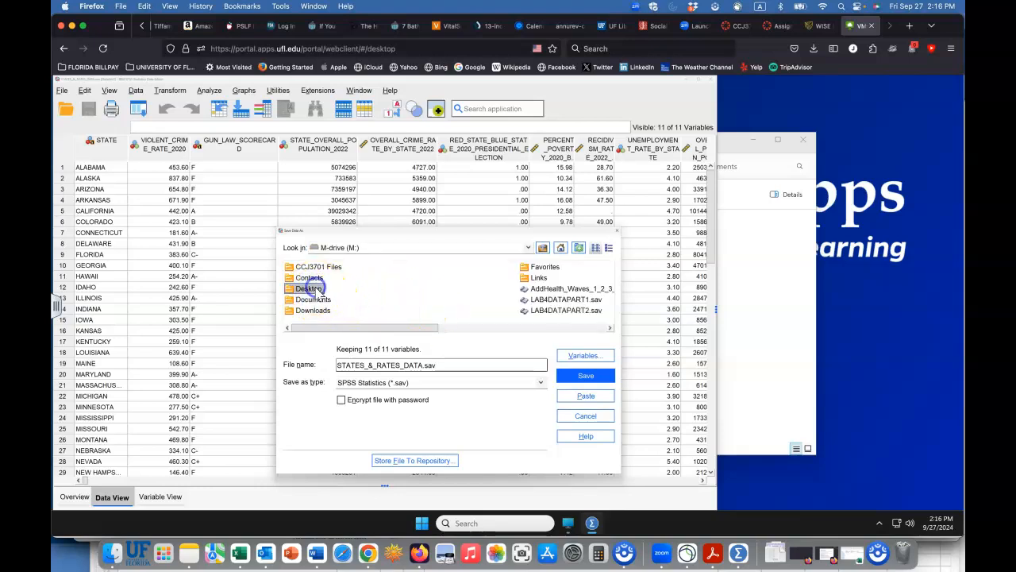
left_click(582, 328)
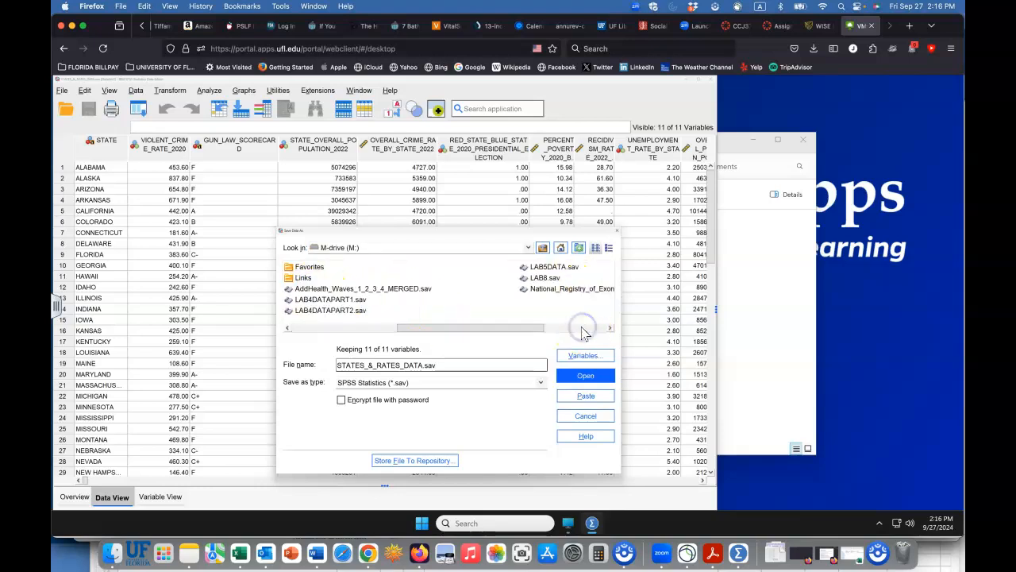
left_click(582, 328)
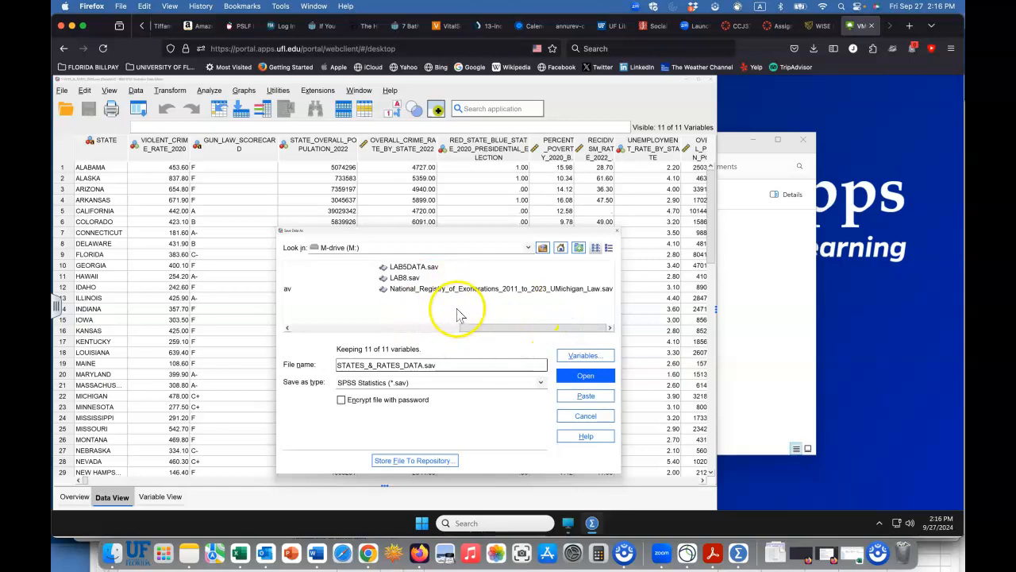
left_click(585, 416)
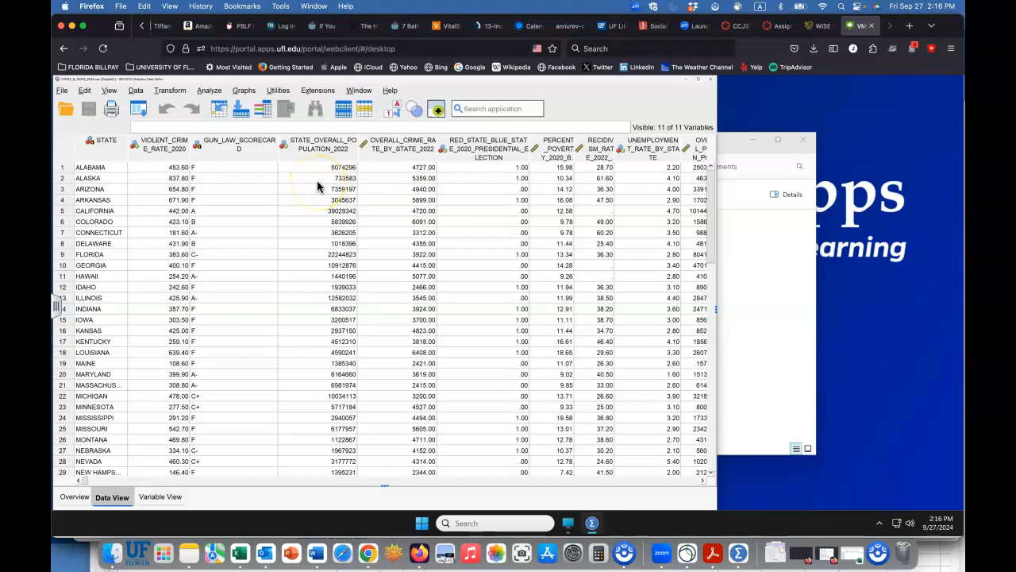
Step: Examine the state rows of the dataset from the first state to the final record
scroll(103, 195, "down", 8)
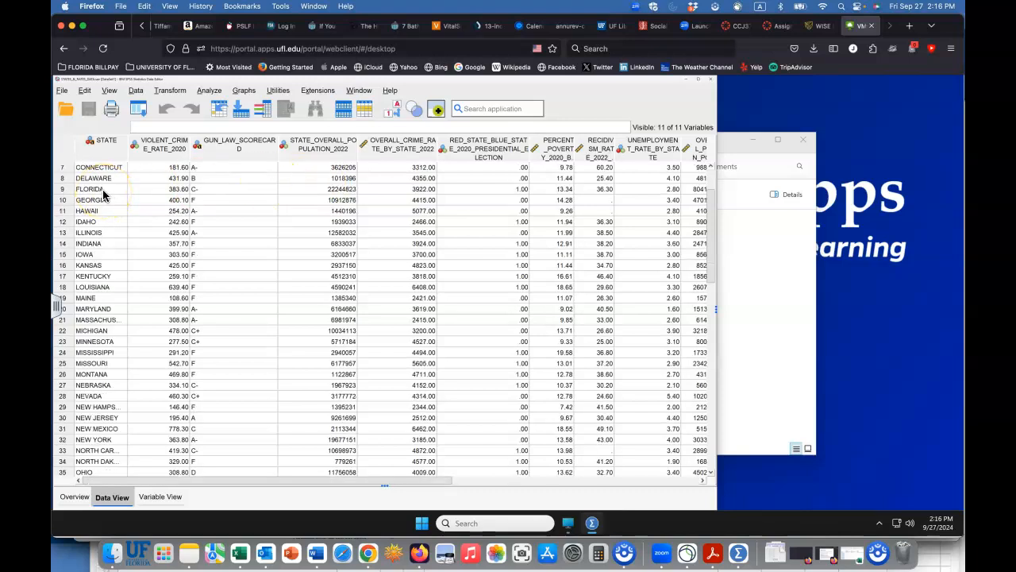
scroll(103, 195, "down", 1)
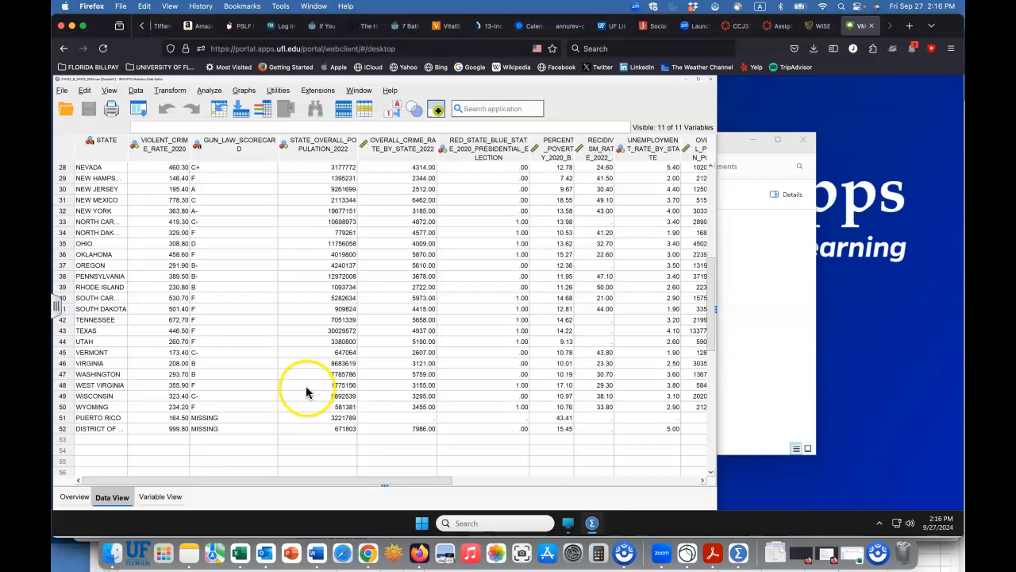
scroll(293, 390, "up", 4)
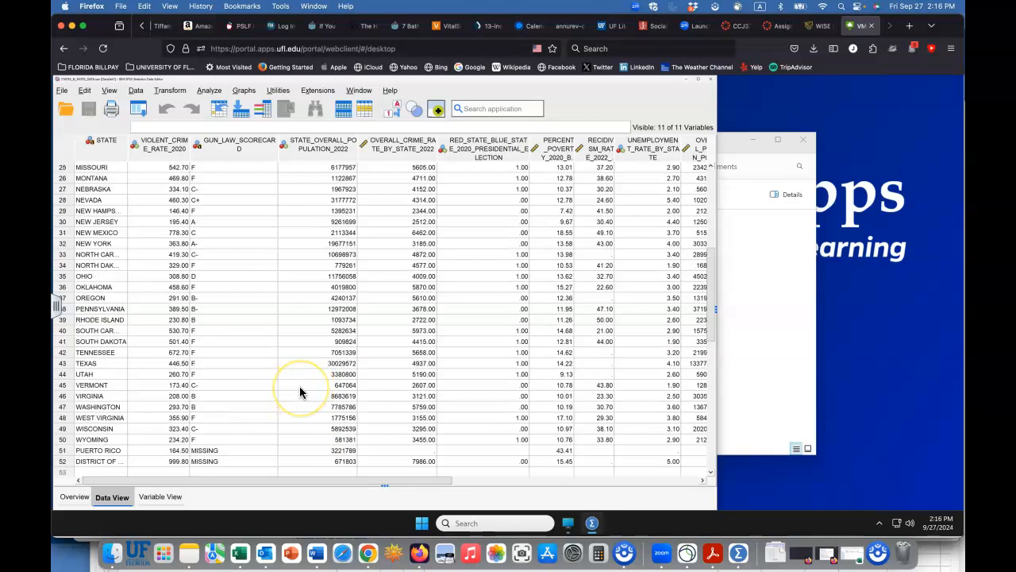
scroll(300, 391, "up", 2)
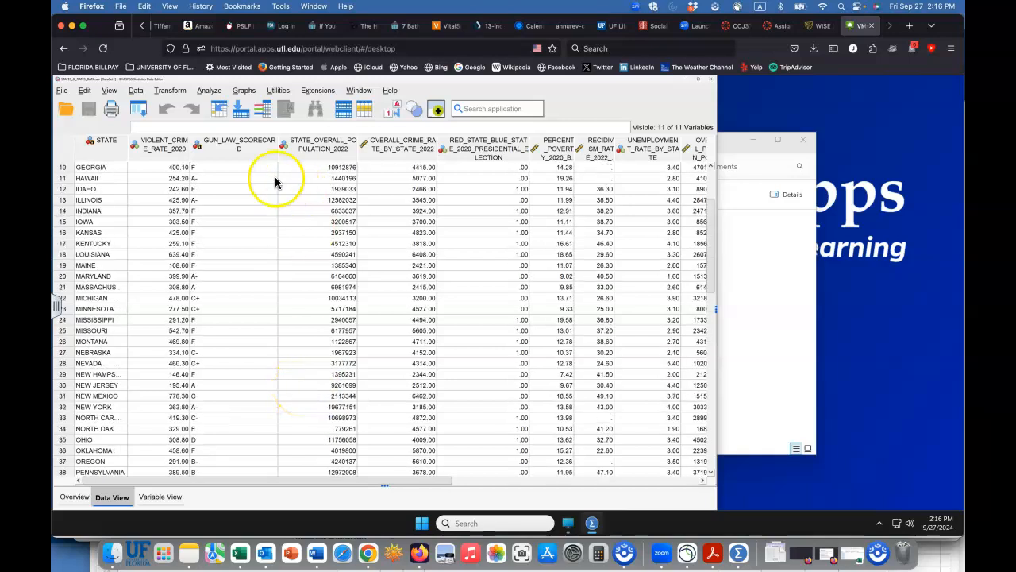
Step: Examine the dataset's columns from violent crime rate and gun law scorecard through the 2020 presidential election result
left_click_drag(184, 141, 190, 146)
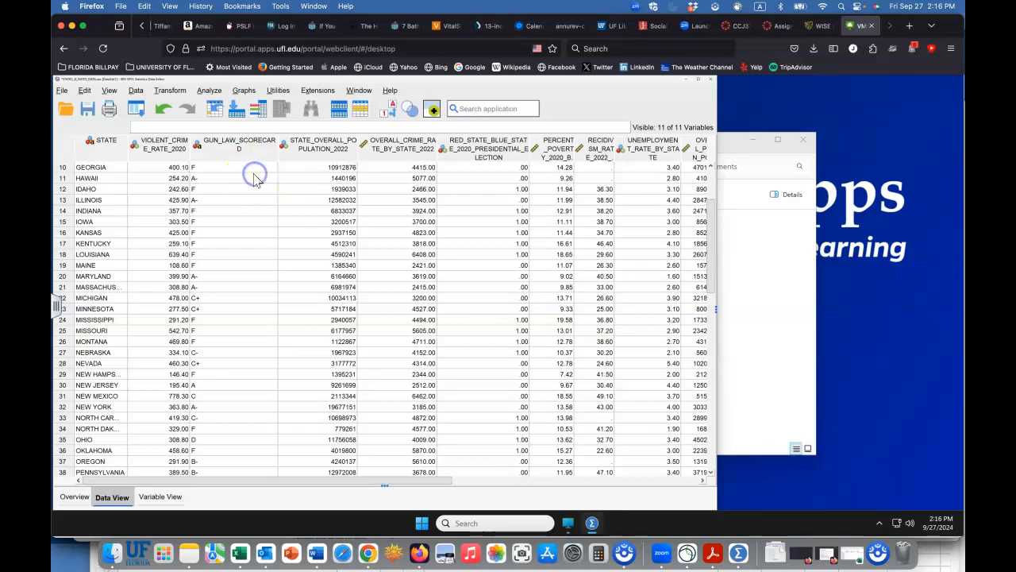
left_click(254, 177)
scroll(249, 223, "down", 4)
scroll(249, 222, "up", 3)
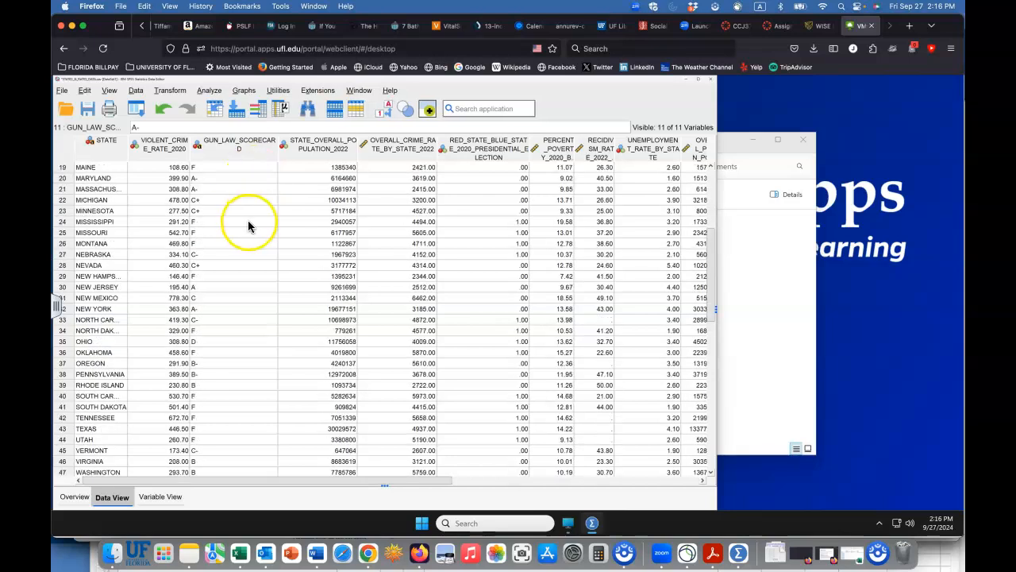
left_click(307, 177)
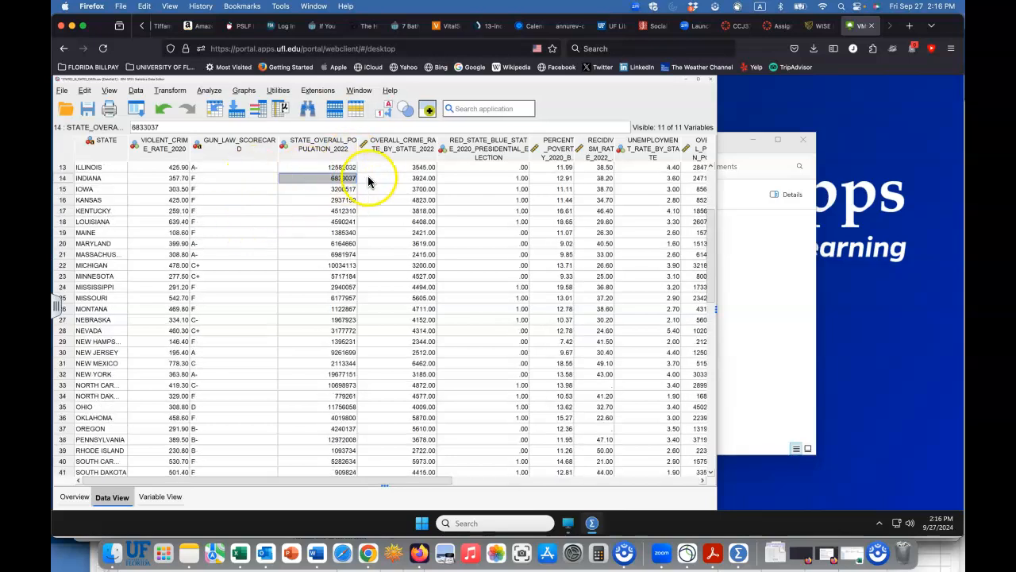
left_click(379, 179)
scroll(405, 167, "up", 3)
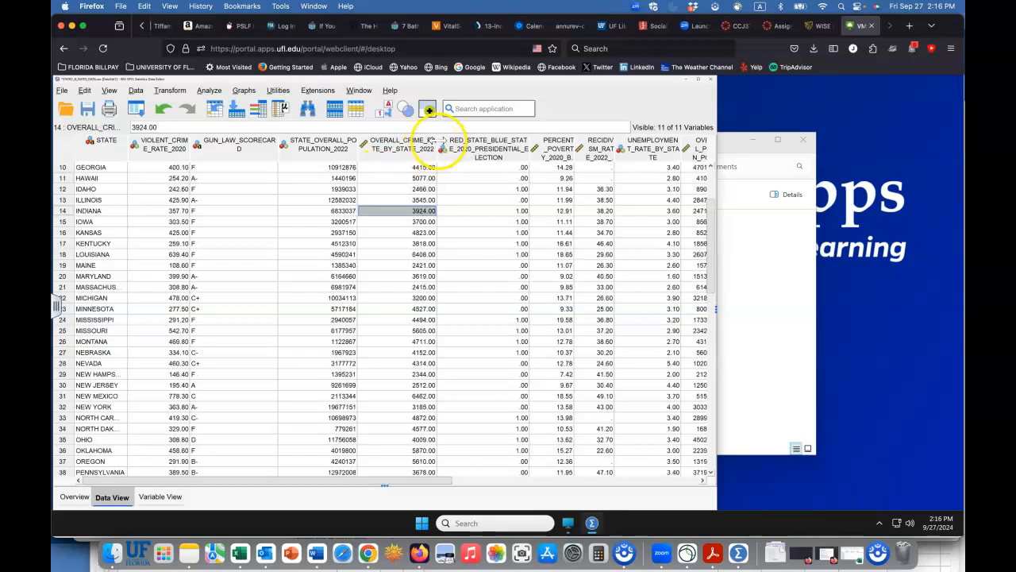
left_click(495, 190)
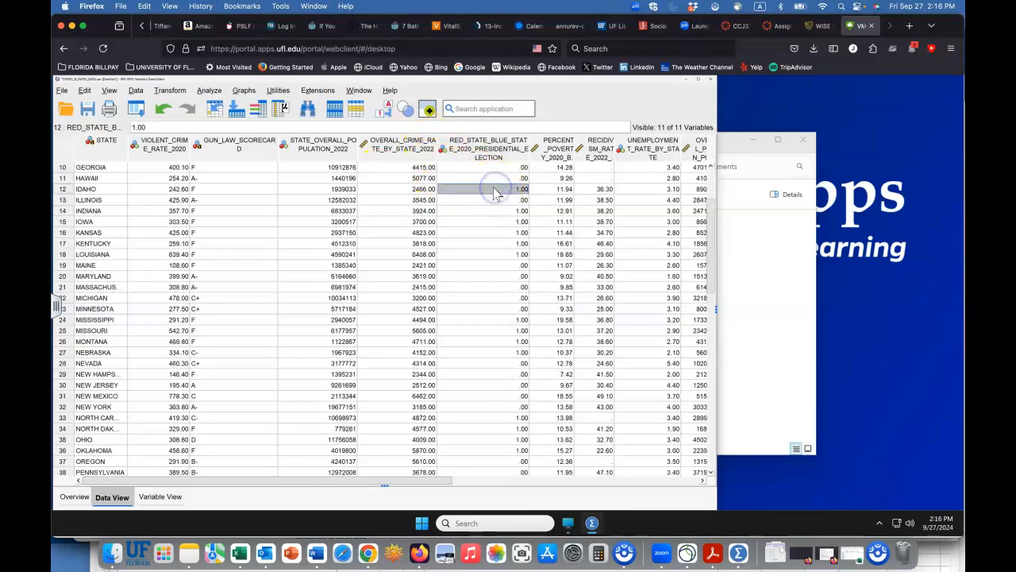
Step: Examine the remaining columns for poverty, recidivism, unemployment, prison population and number of police officers
scroll(476, 182, "right", 5)
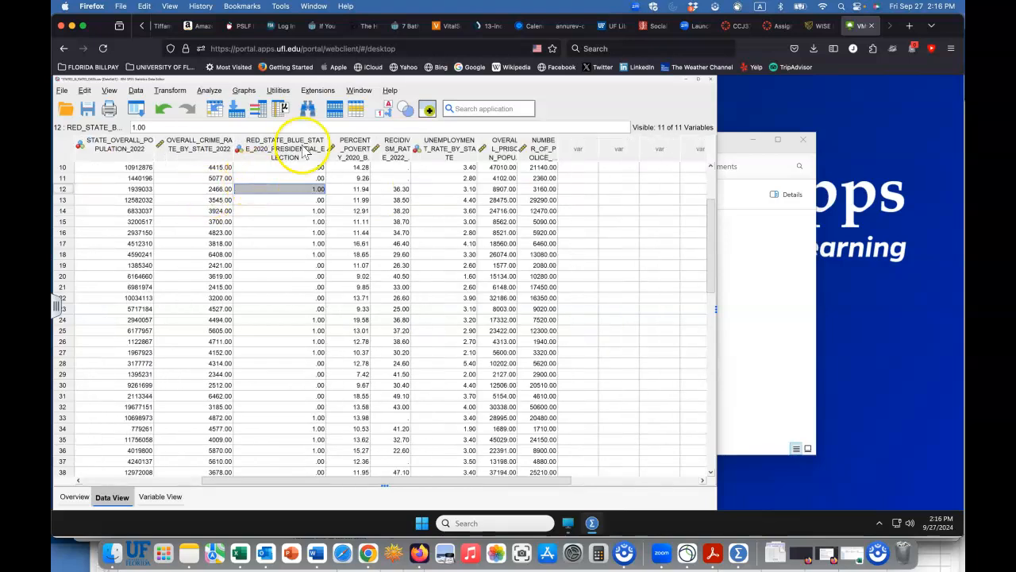
left_click(355, 199)
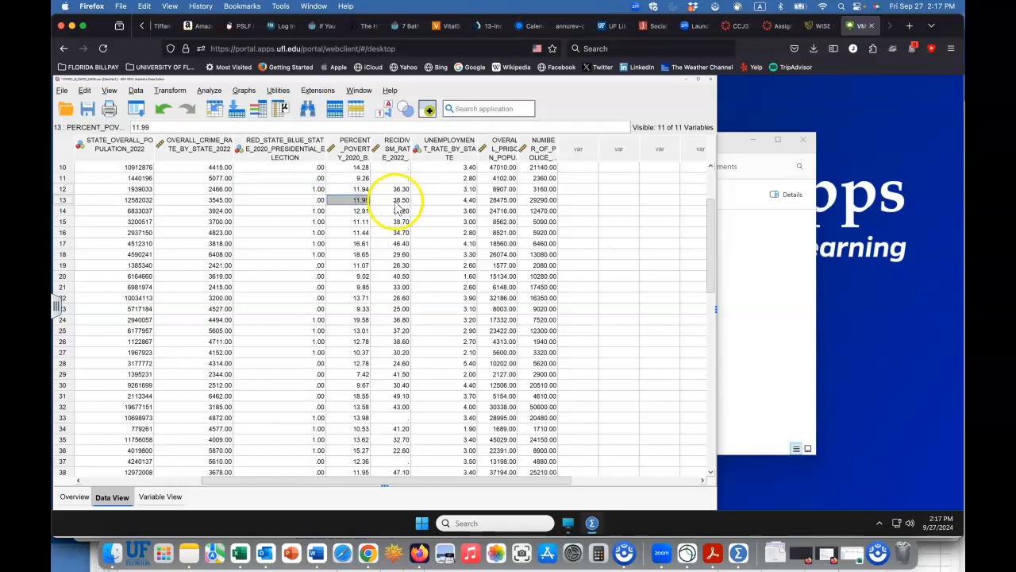
left_click(399, 189)
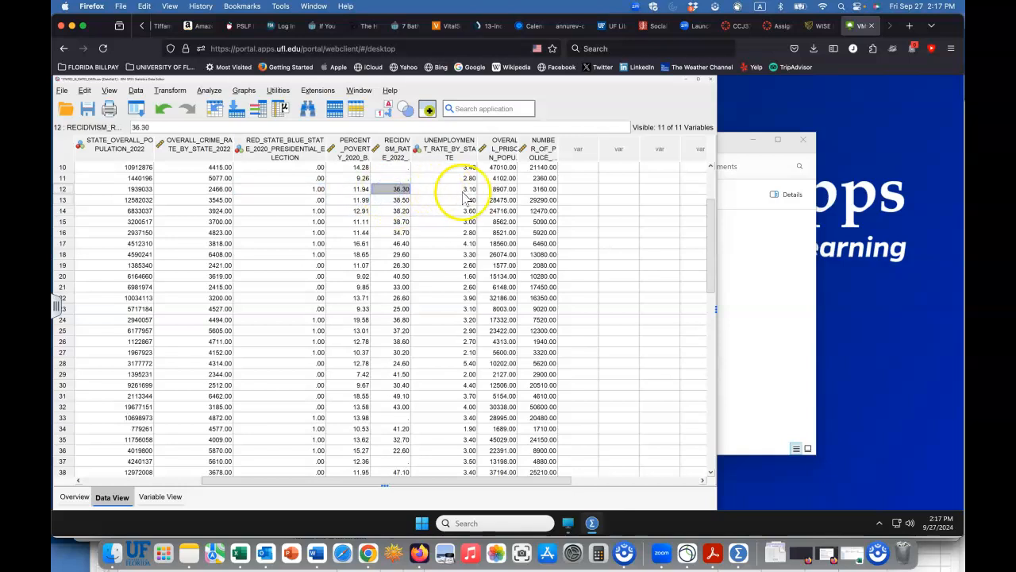
left_click(443, 191)
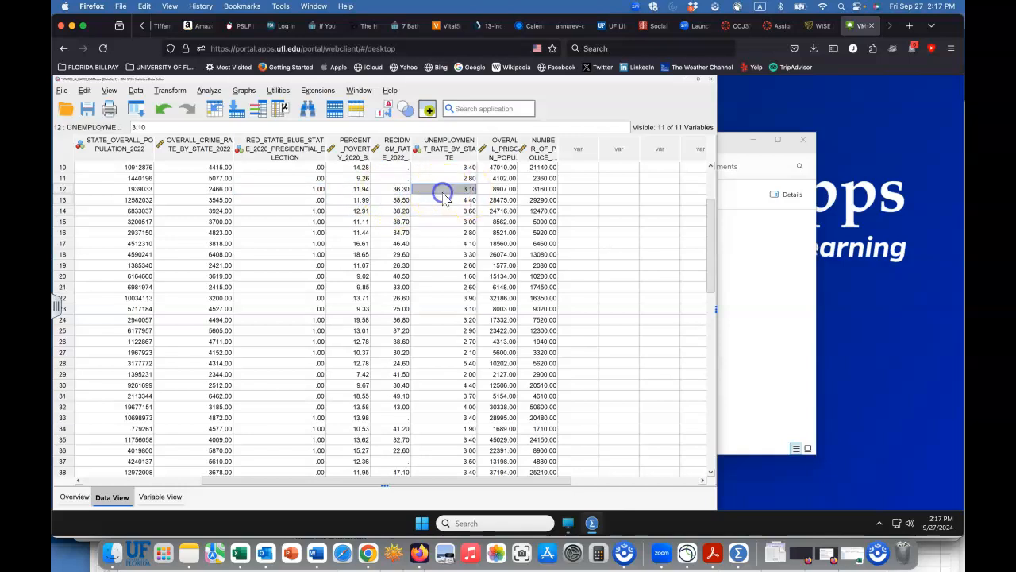
left_click(498, 191)
left_click(545, 191)
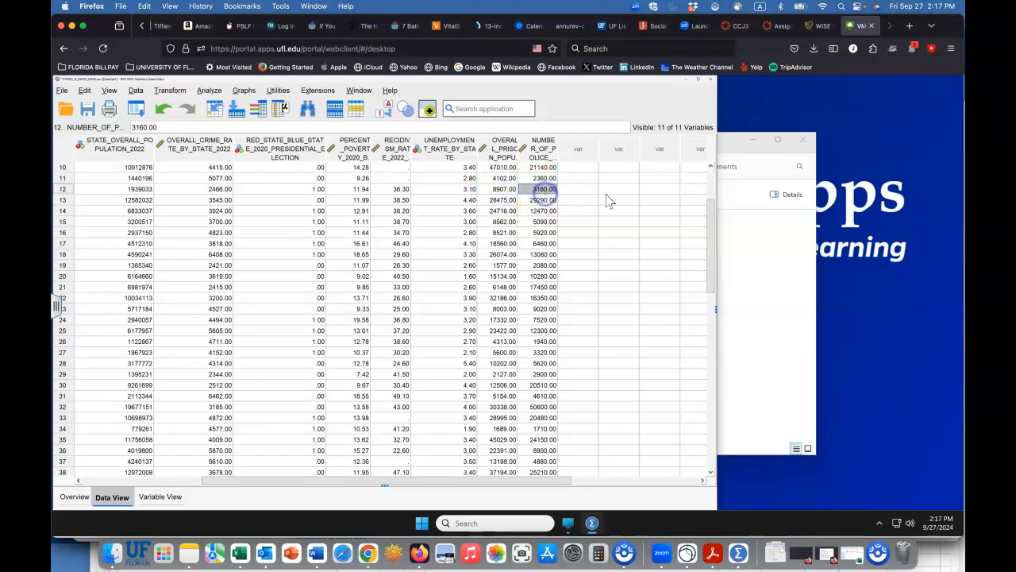
scroll(606, 286, "down", 1)
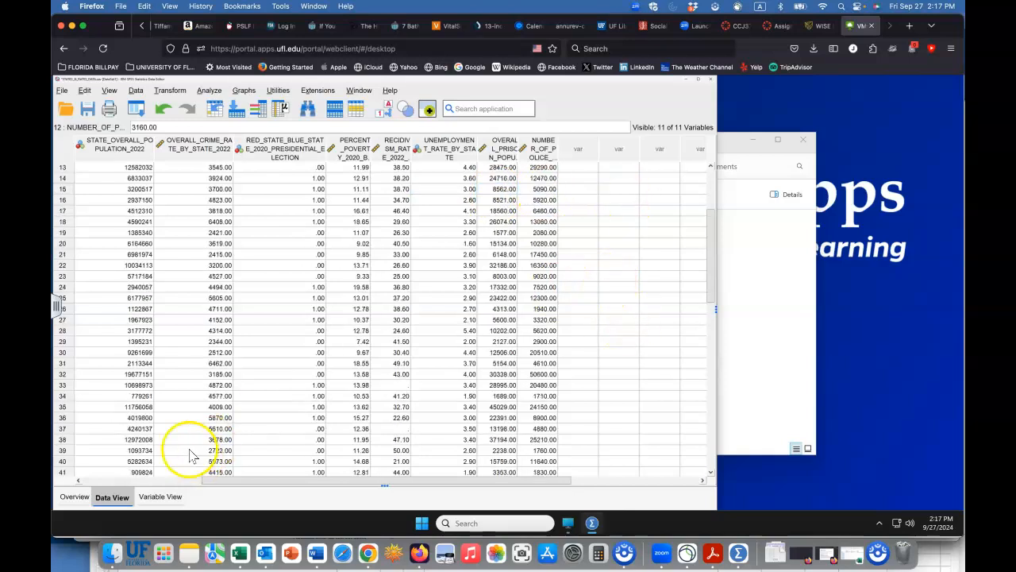
Step: Switch to the Variable View and widen the Label column enough to read the variable descriptions
left_click(166, 499)
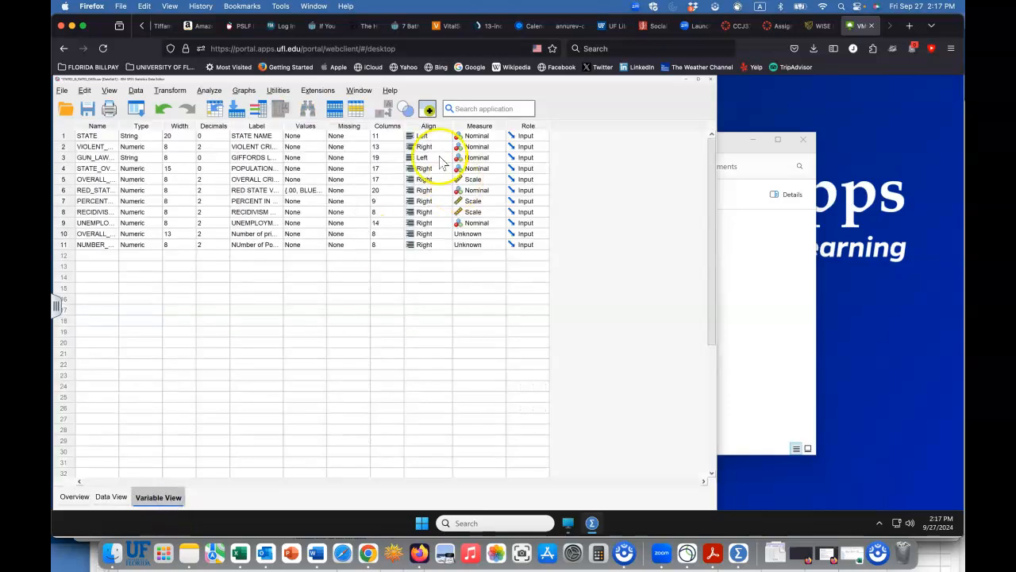
left_click_drag(283, 127, 384, 128)
left_click_drag(508, 135, 600, 135)
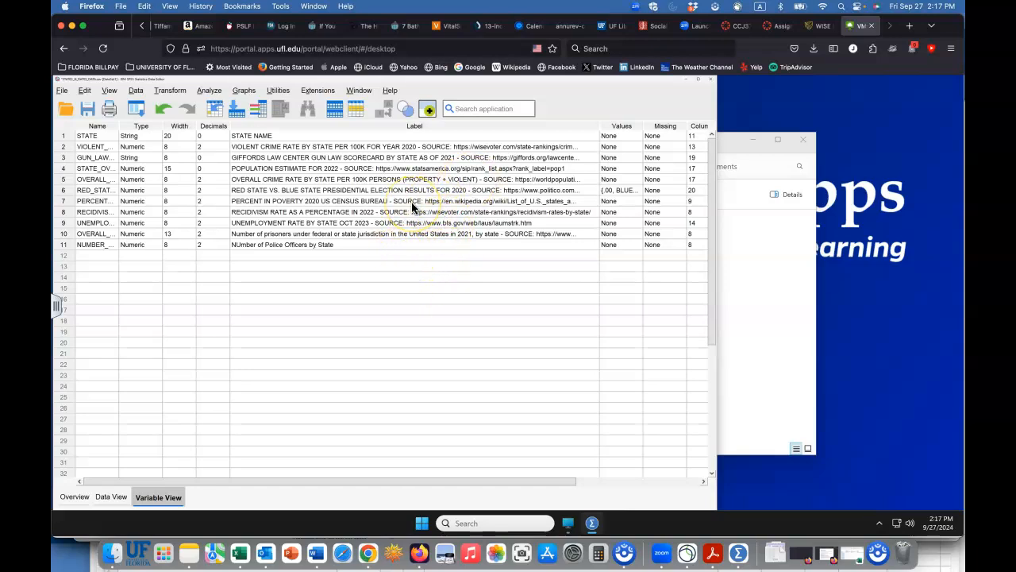
Step: Read the labels and data sources of the police, prison, unemployment, recidivism and poverty variables
left_click(326, 244)
left_click(532, 231)
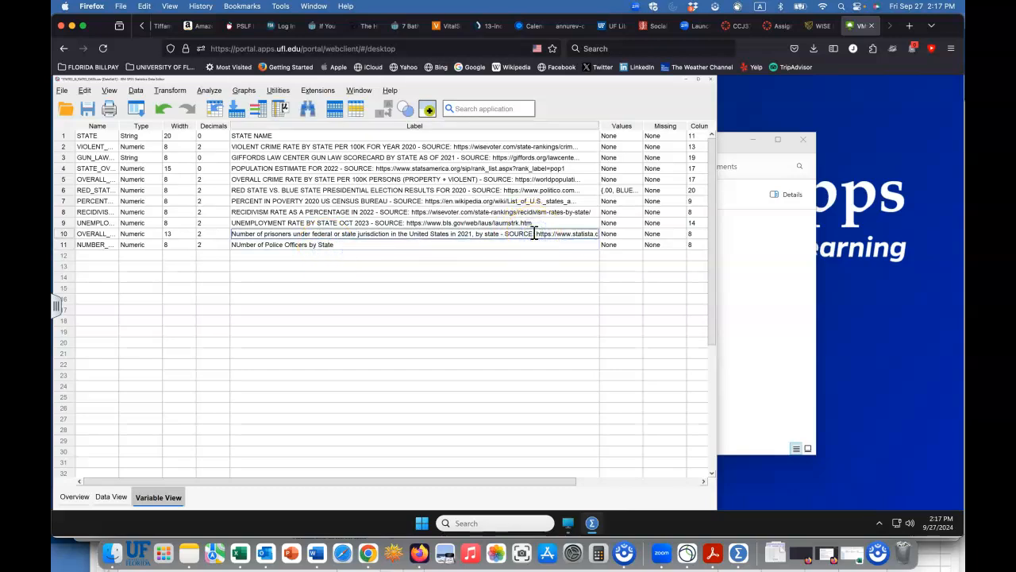
left_click(456, 222)
left_click(457, 209)
left_click(463, 200)
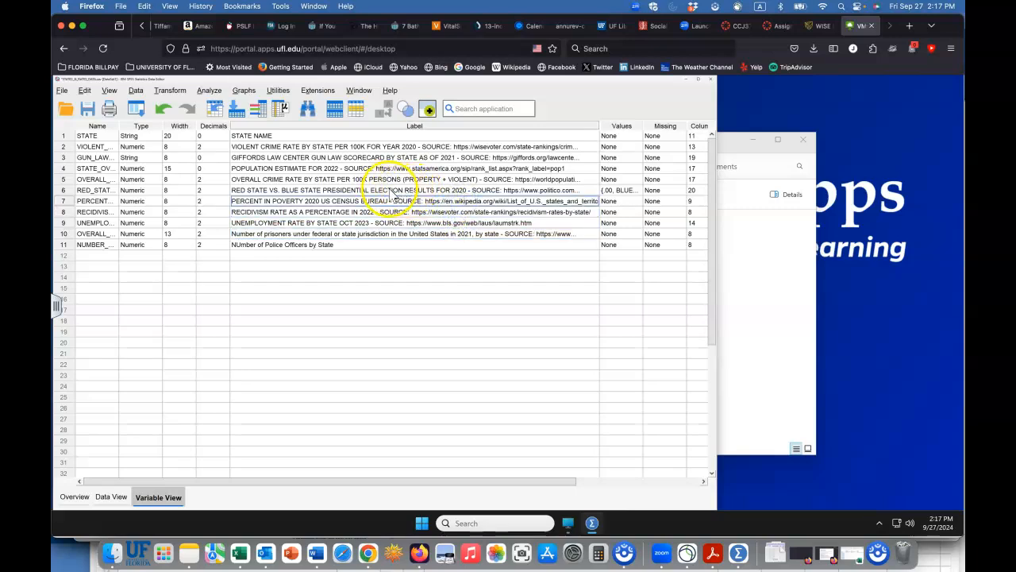
Step: Widen the Name column to fit the full variable names and select RED_STATE_BLUE_STATE_2020_PRESIDENTIAL_ELECTION
left_click_drag(119, 125, 272, 129)
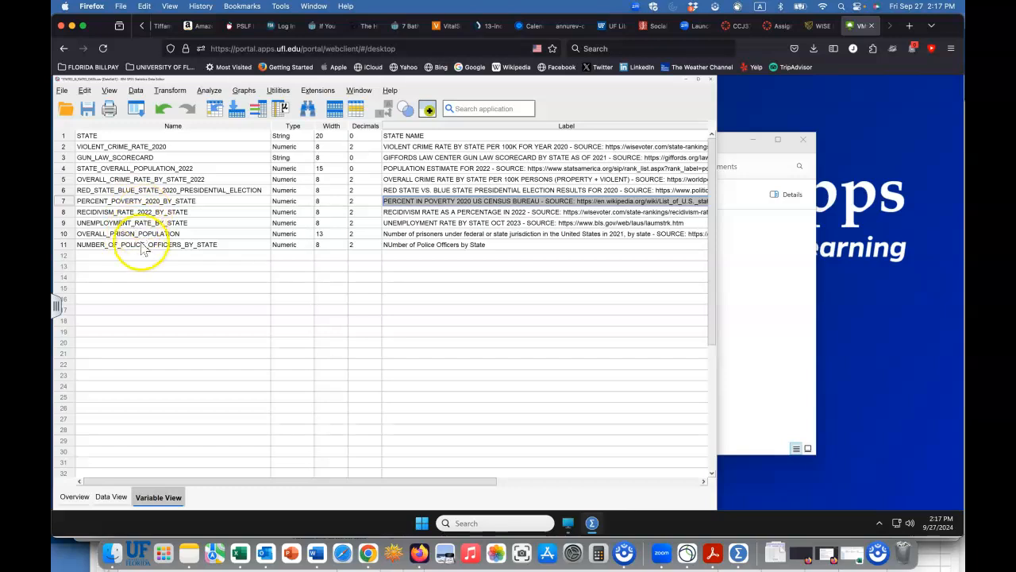
left_click(145, 191)
Step: View the value labels of the red state/blue state election variable, close them unchanged and return to the variable names
scroll(198, 203, "right", 5)
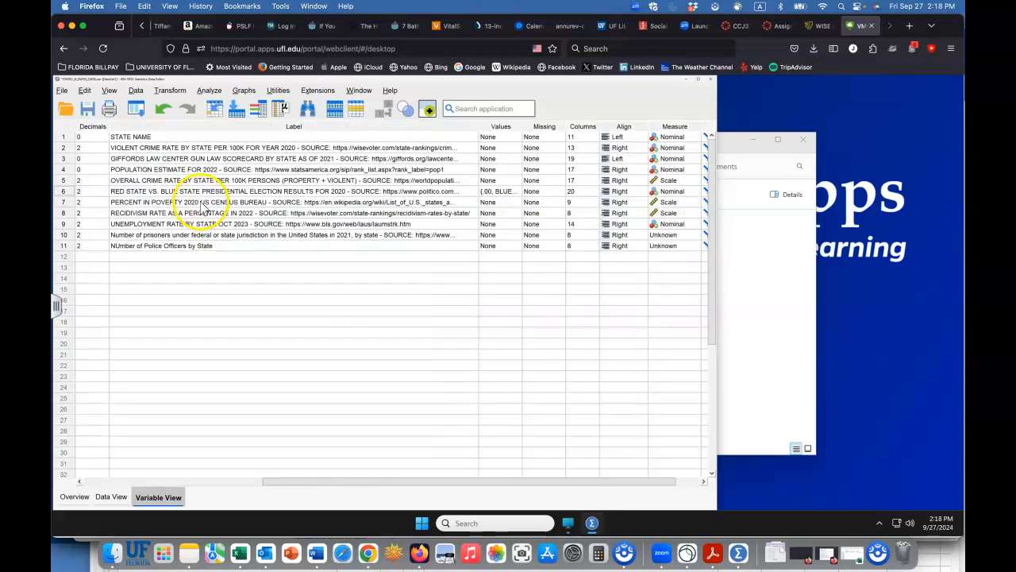
left_click(552, 191)
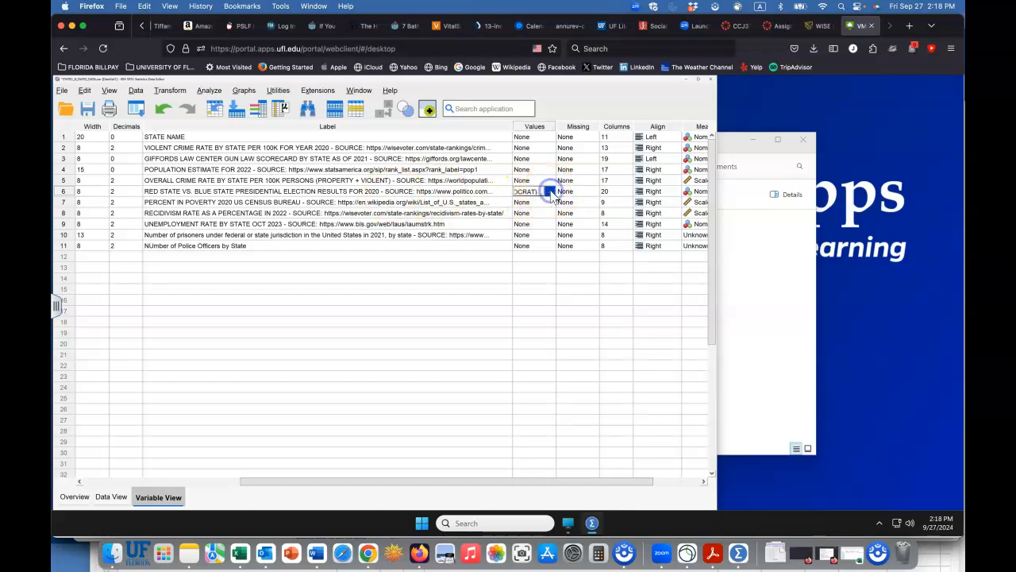
left_click(551, 191)
left_click(442, 275)
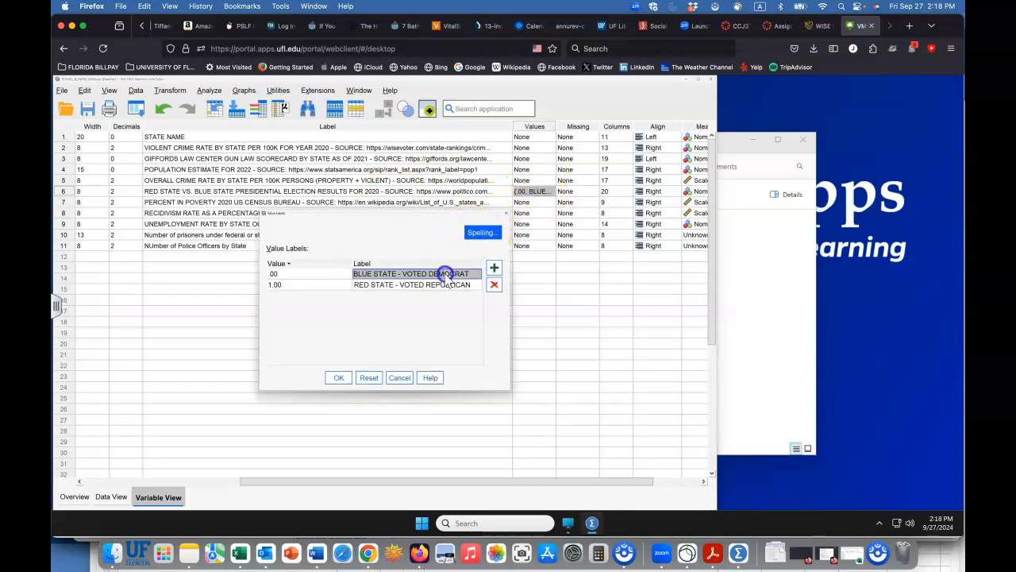
left_click(425, 285)
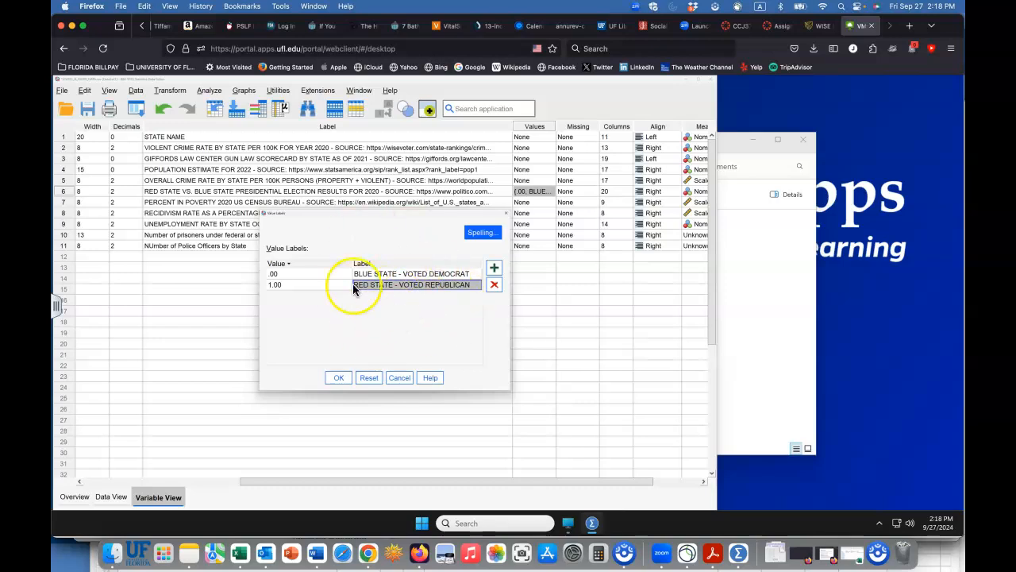
left_click(506, 215)
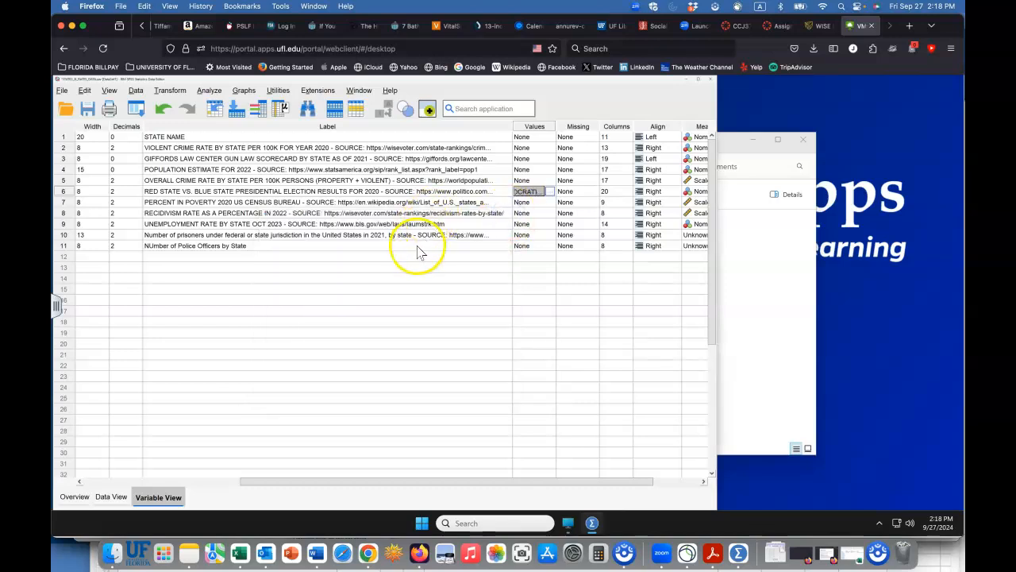
scroll(419, 251, "left", 10)
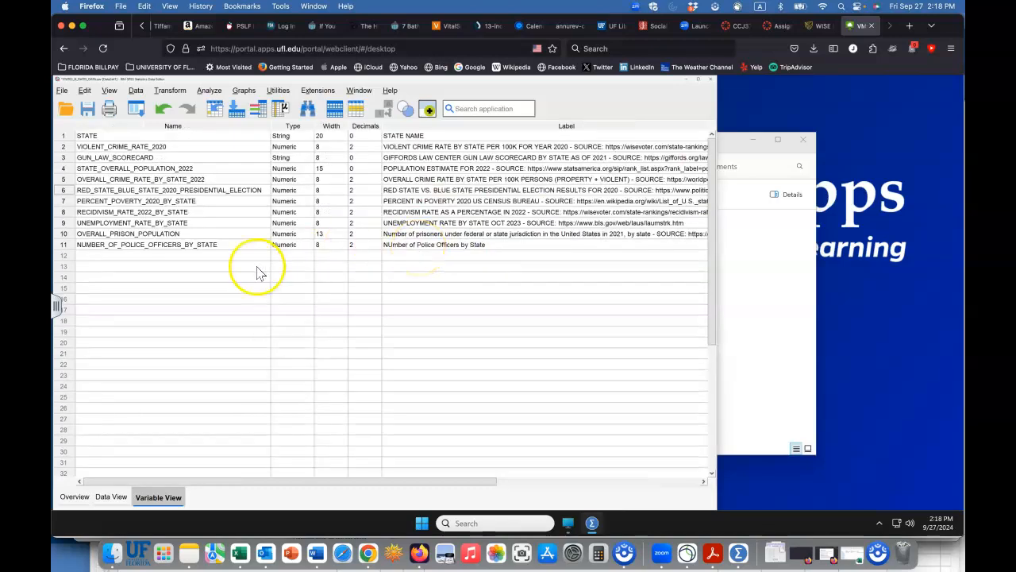